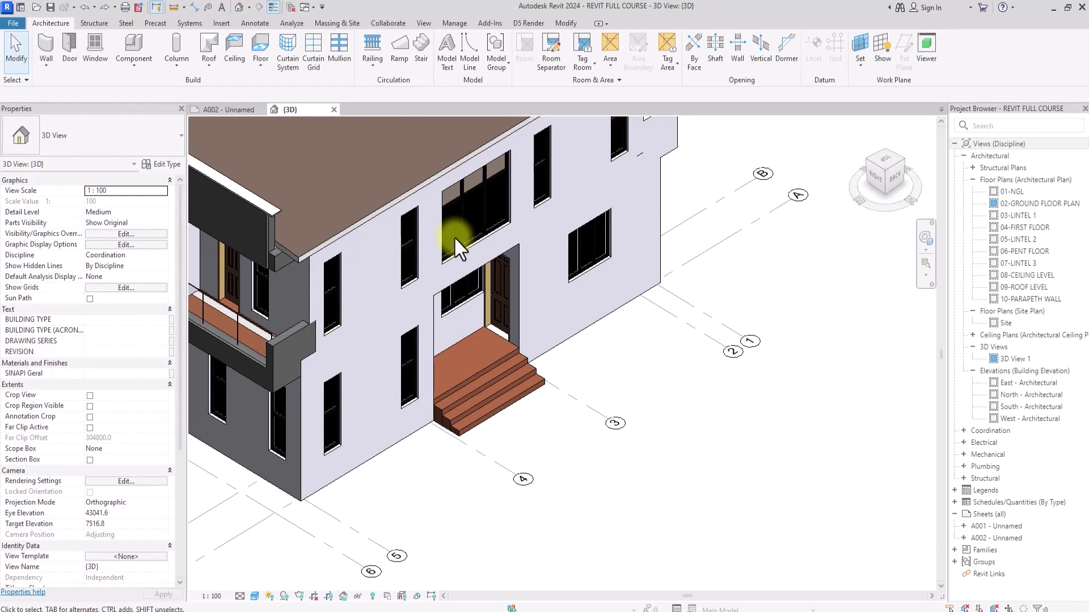
# Step: Start a roof gutter of type Gutter - Bevel 125 x 125mm and set its type material to 0101hy, found by searching METAL
pyautogui.scroll(-1, 315, 233)
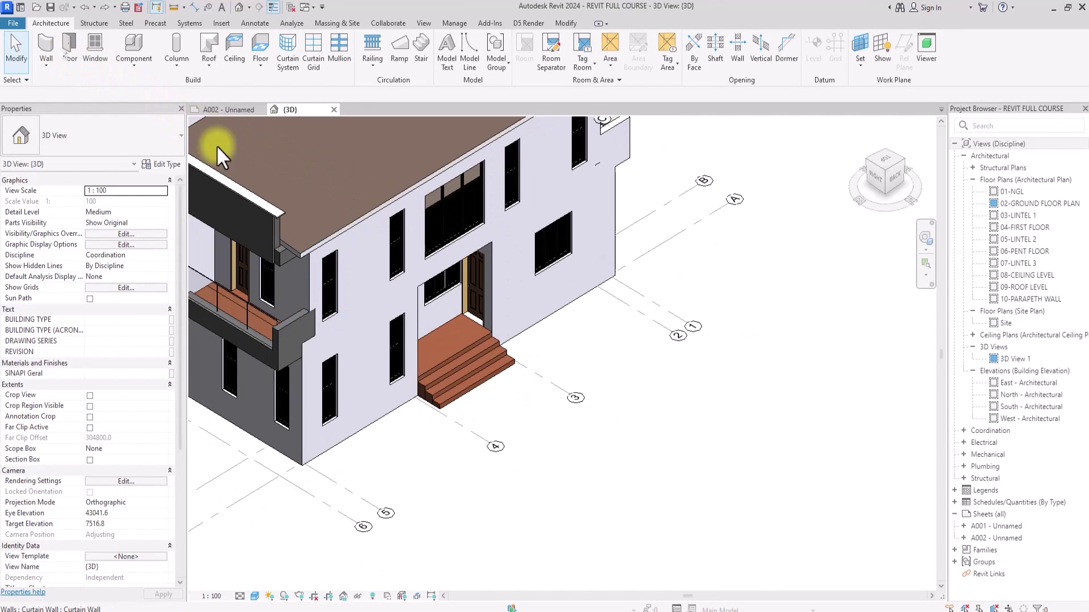
pyautogui.moveTo(431, 227); pyautogui.dragTo(383, 380, button='middle')
pyautogui.moveTo(238, 511); pyautogui.dragTo(348, 435, button='middle')
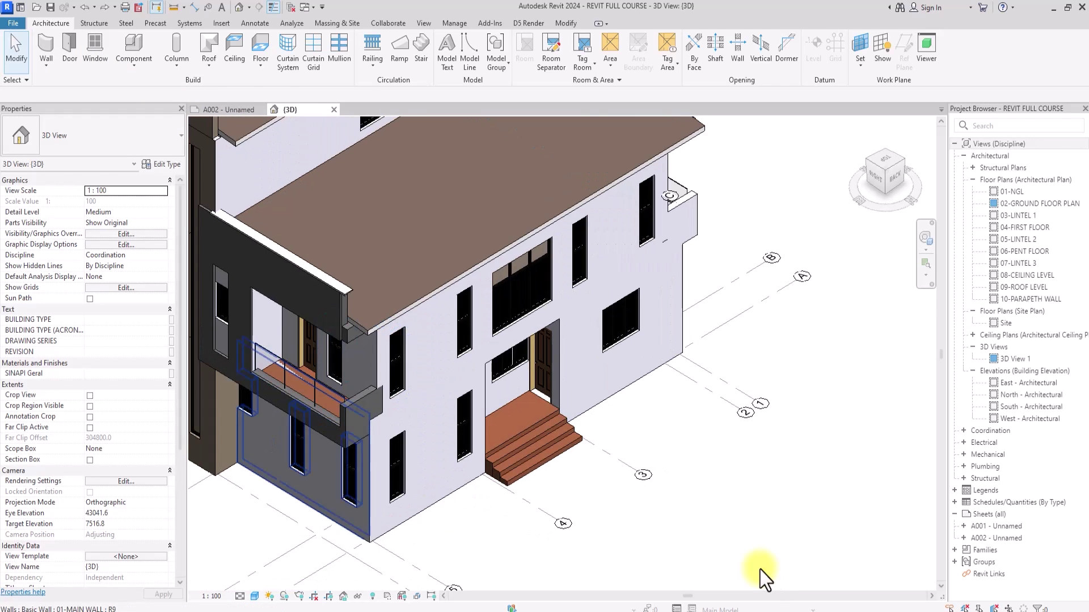
pyautogui.moveTo(459, 322); pyautogui.dragTo(392, 397, button='middle')
pyautogui.scroll(1, 440, 324)
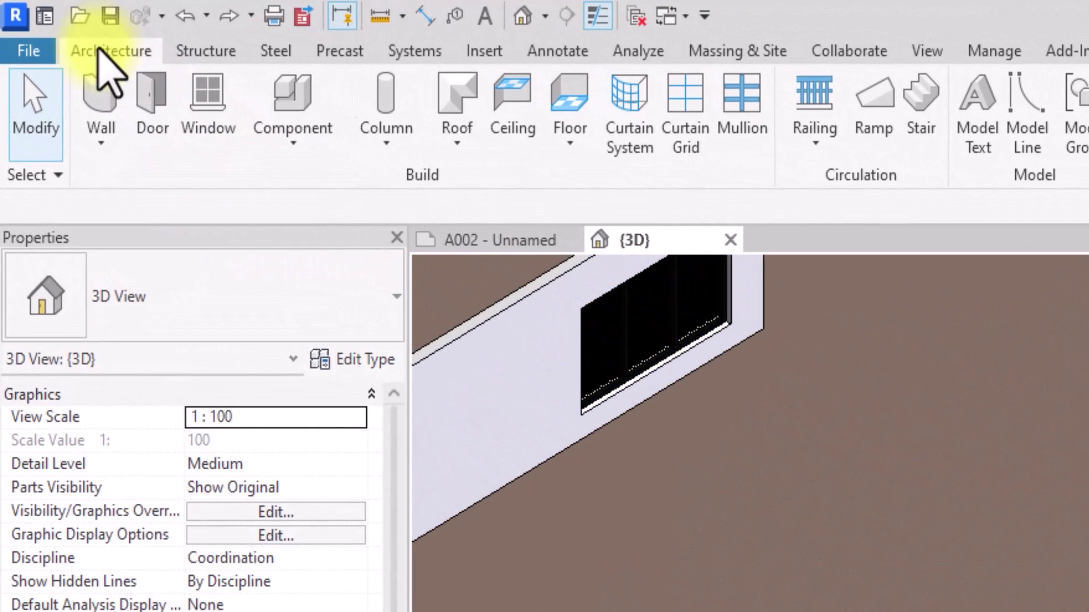
pyautogui.click(456, 149)
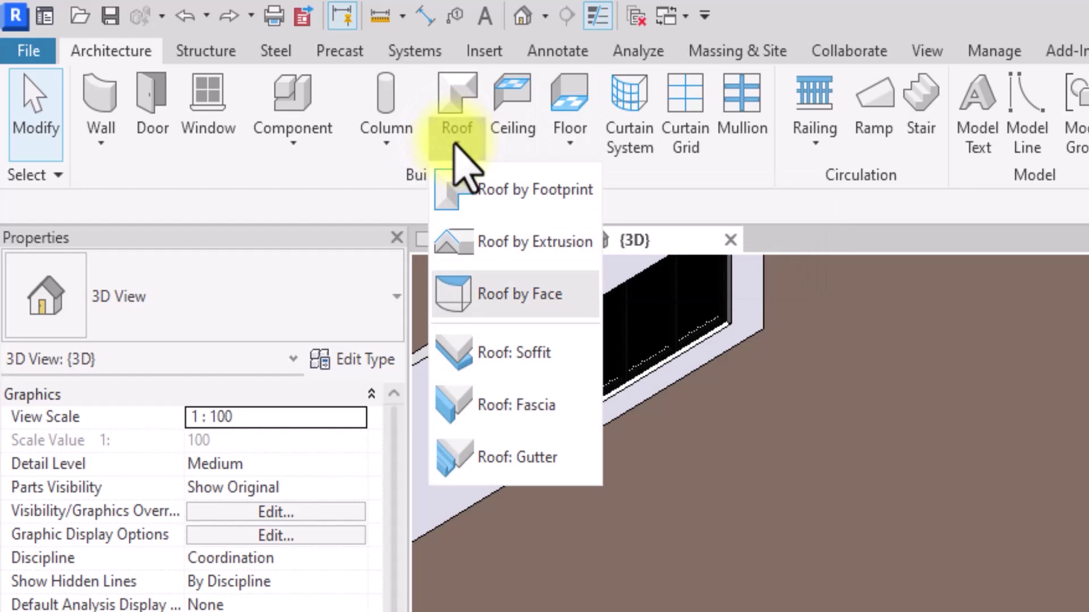
pyautogui.click(499, 460)
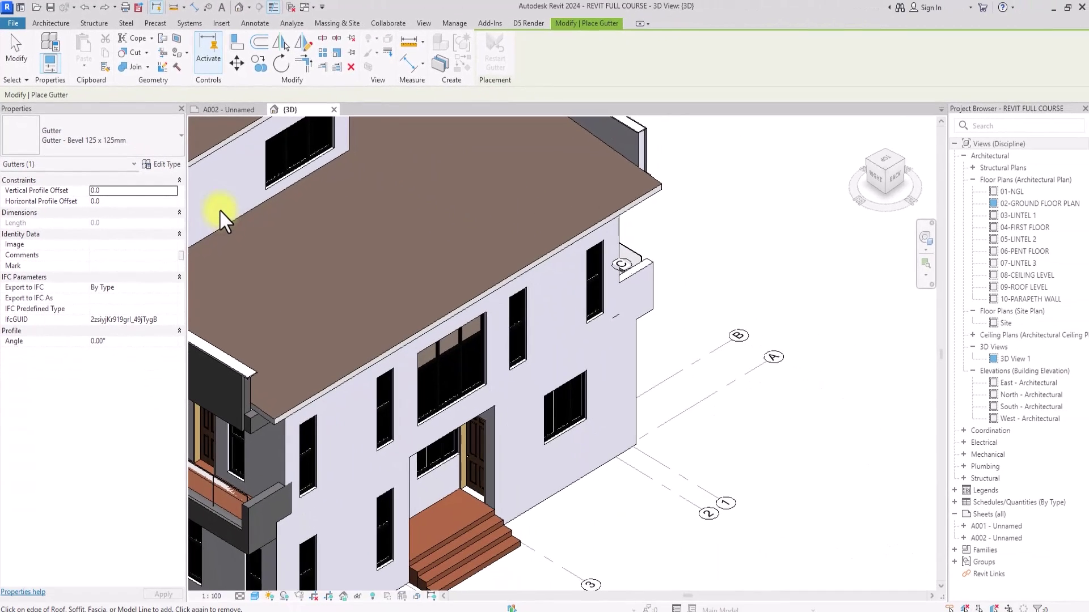
pyautogui.click(160, 164)
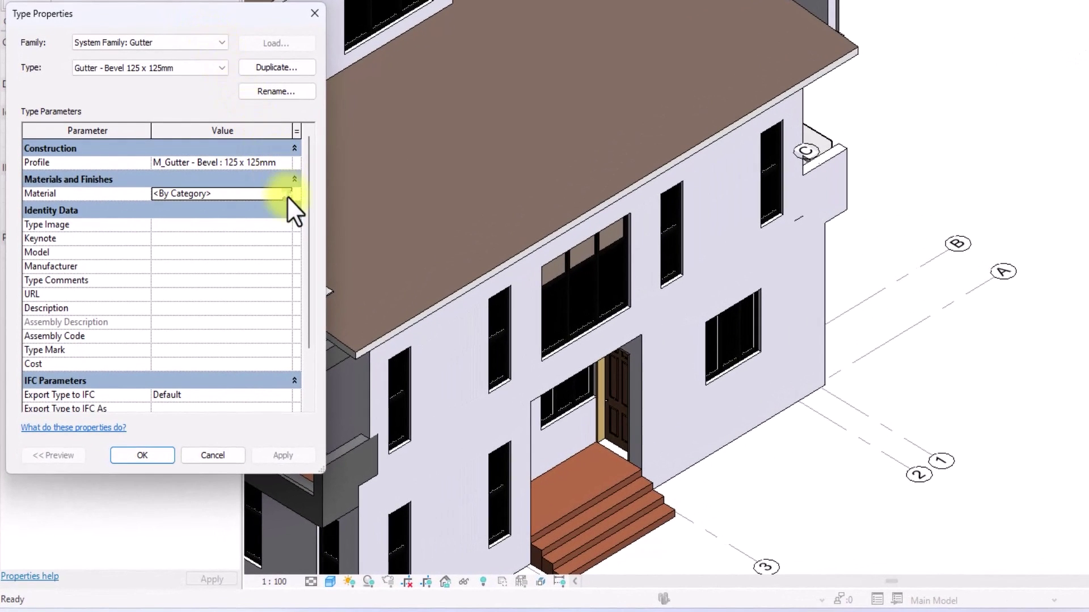
pyautogui.click(287, 196)
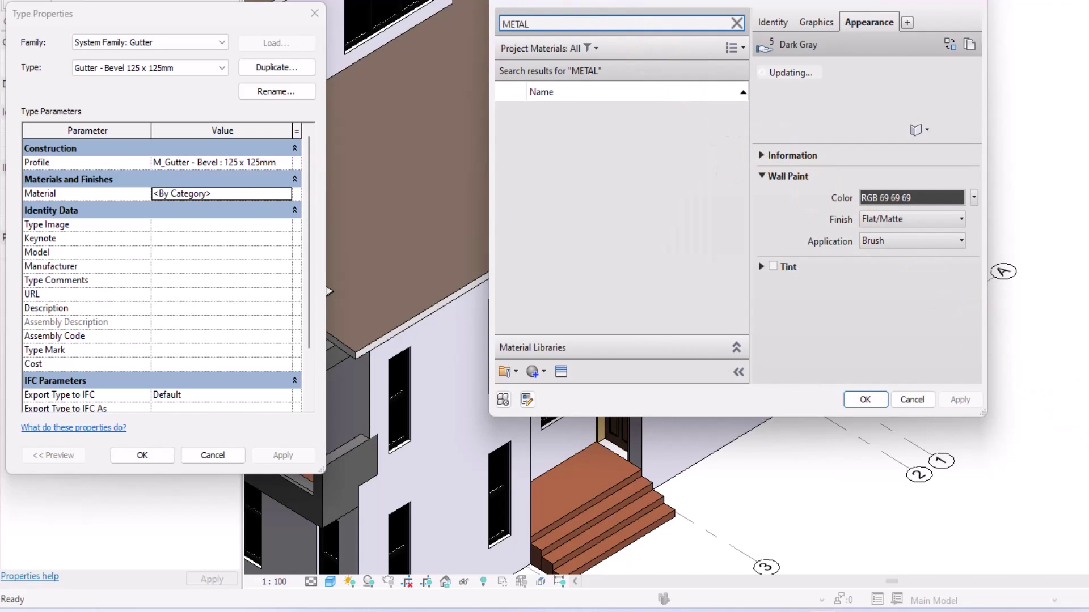
pyautogui.click(548, 160)
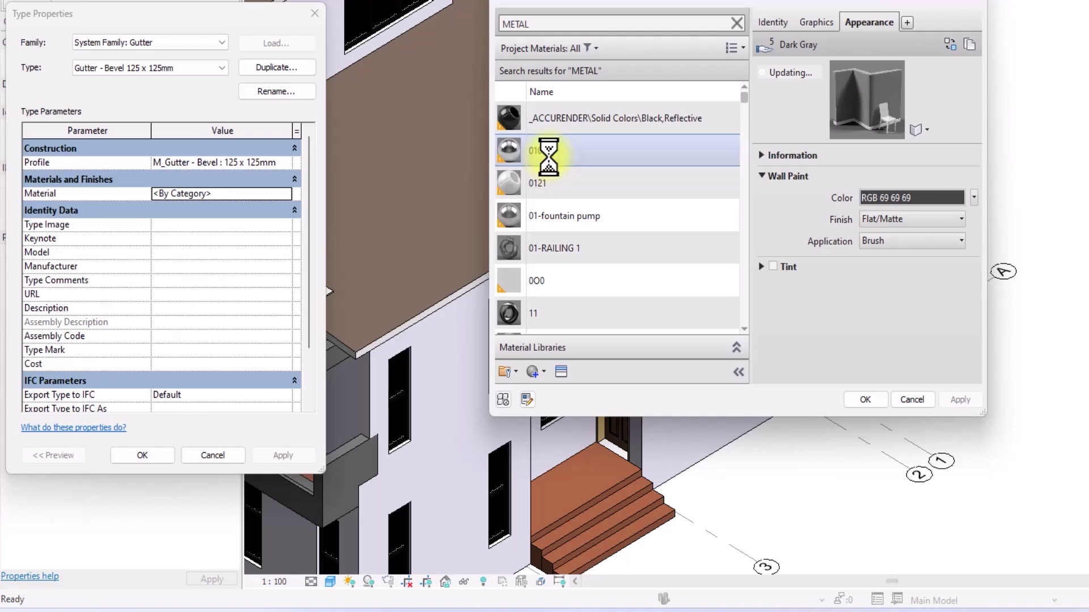
pyautogui.click(862, 400)
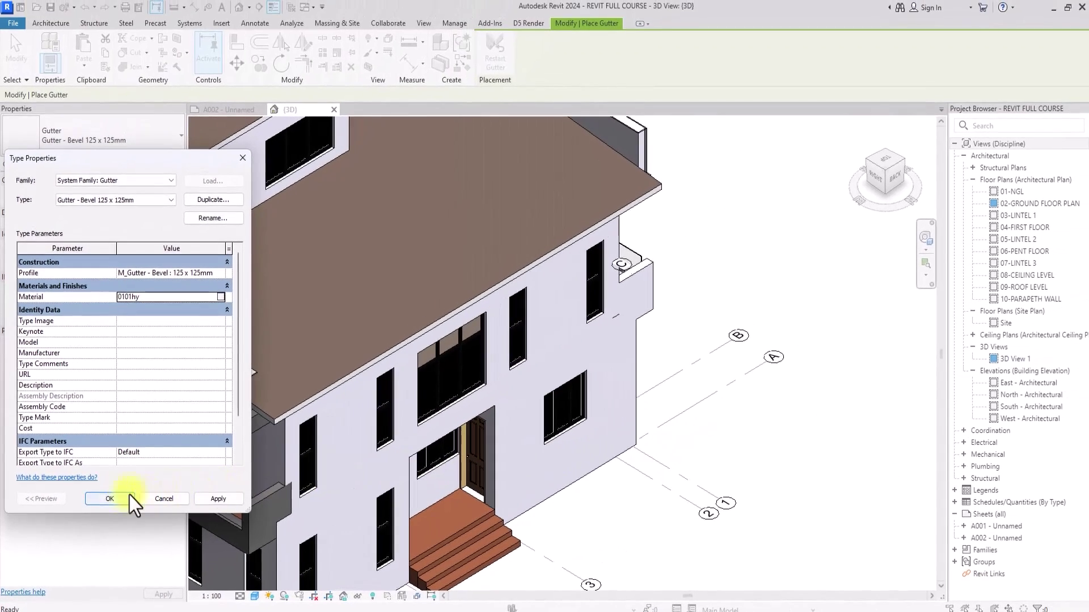
pyautogui.click(107, 499)
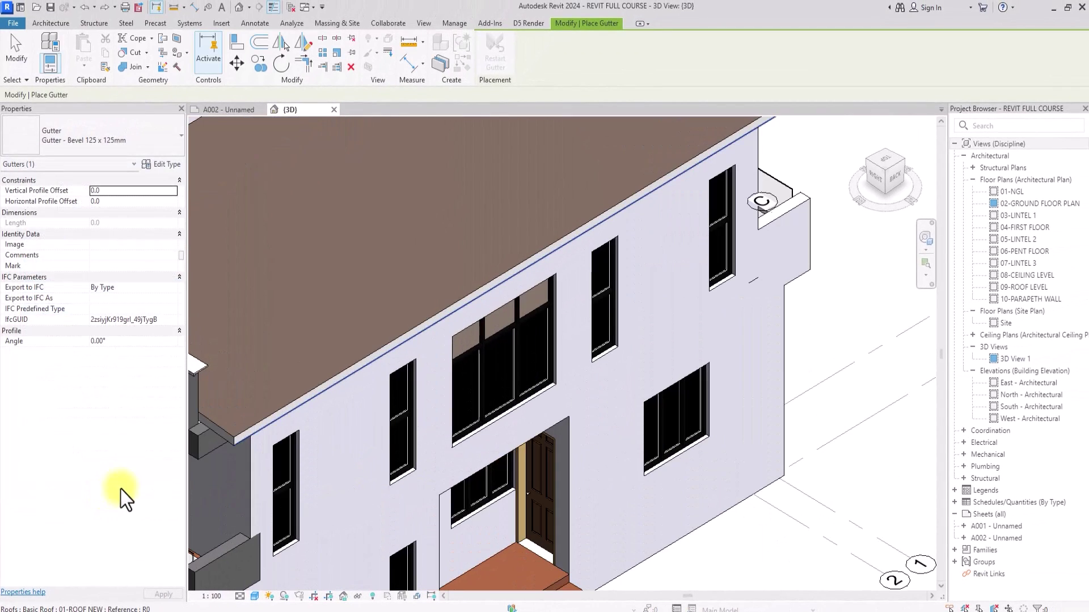
# Step: Place the gutter along the lower roof's eave edge above the entrance steps and end gutter placement
pyautogui.click(355, 372)
pyautogui.scroll(4, 355, 373)
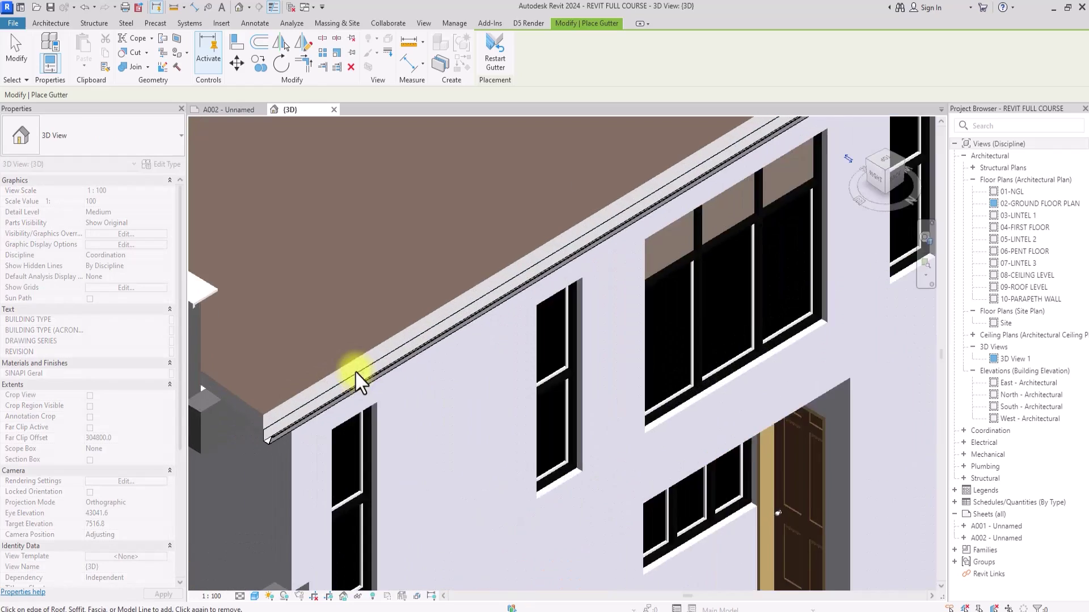
pyautogui.press('Escape')
pyautogui.moveTo(275, 449); pyautogui.dragTo(410, 329, button='middle')
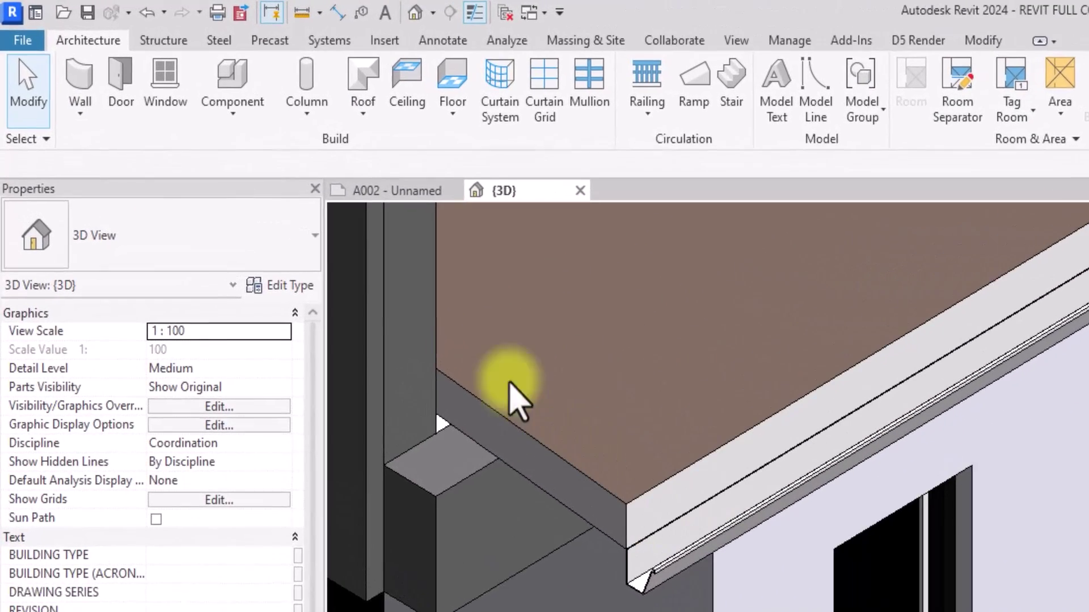
# Step: Create a new in-place model component in the Casework category
pyautogui.click(236, 117)
pyautogui.click(248, 216)
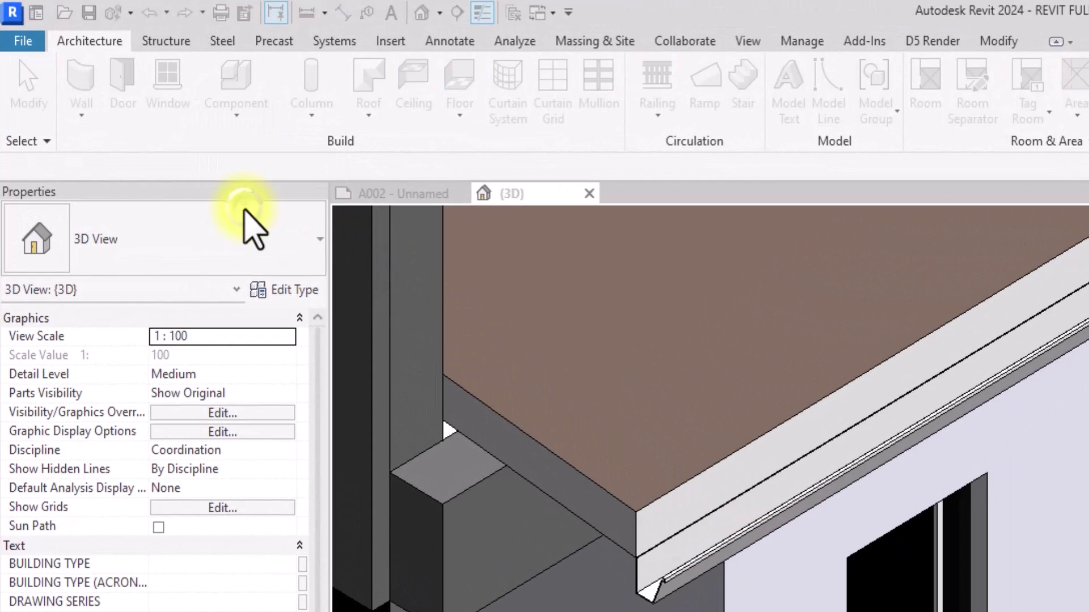
pyautogui.click(857, 471)
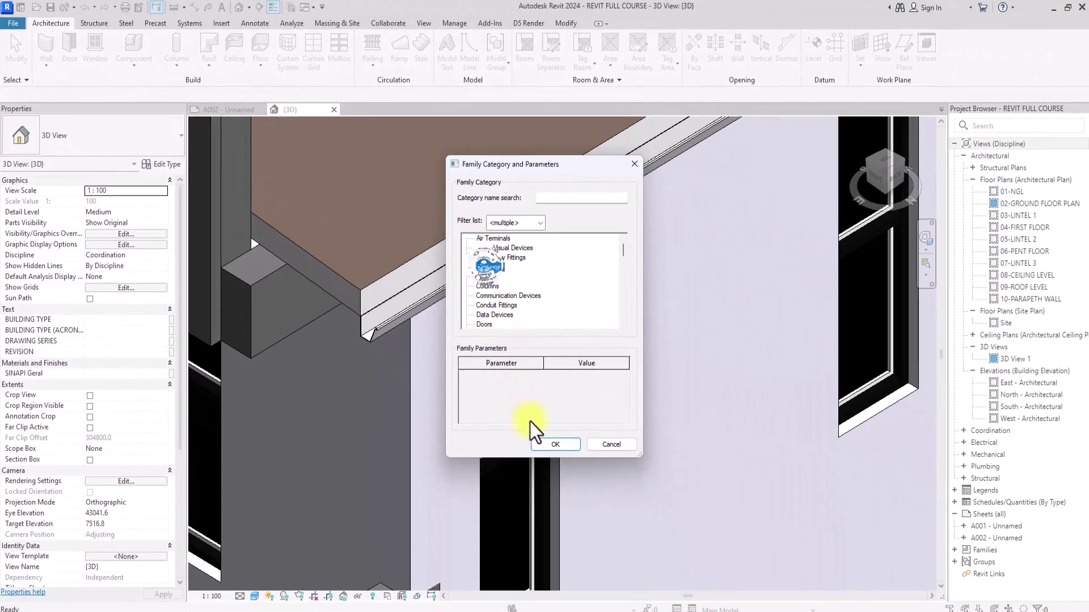
pyautogui.click(536, 443)
pyautogui.click(544, 335)
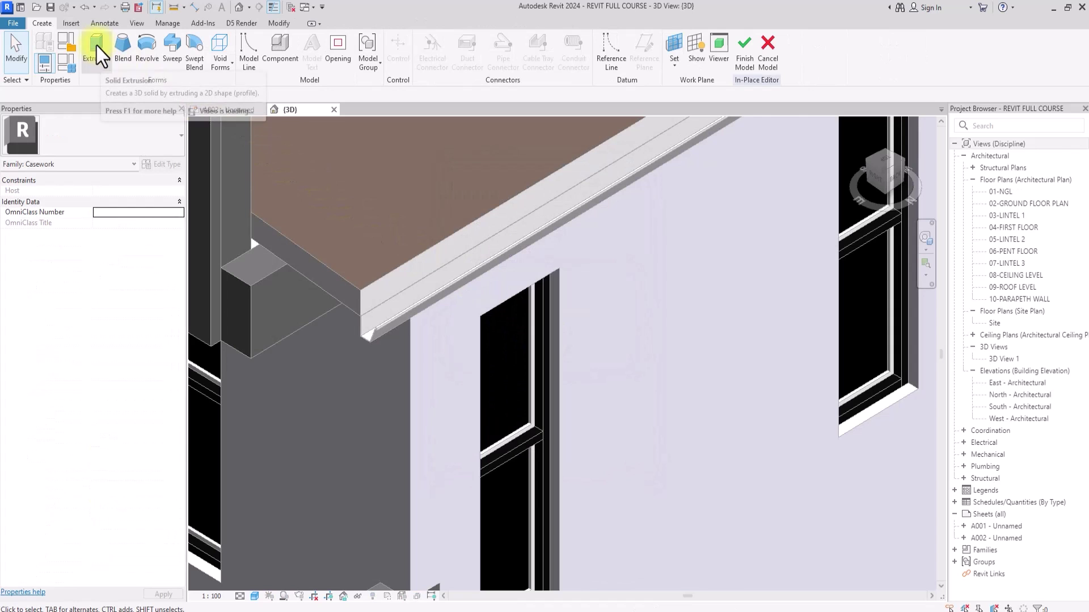
# Step: Start a solid extrusion and set its work plane by picking the open end face of the gutter
pyautogui.click(97, 46)
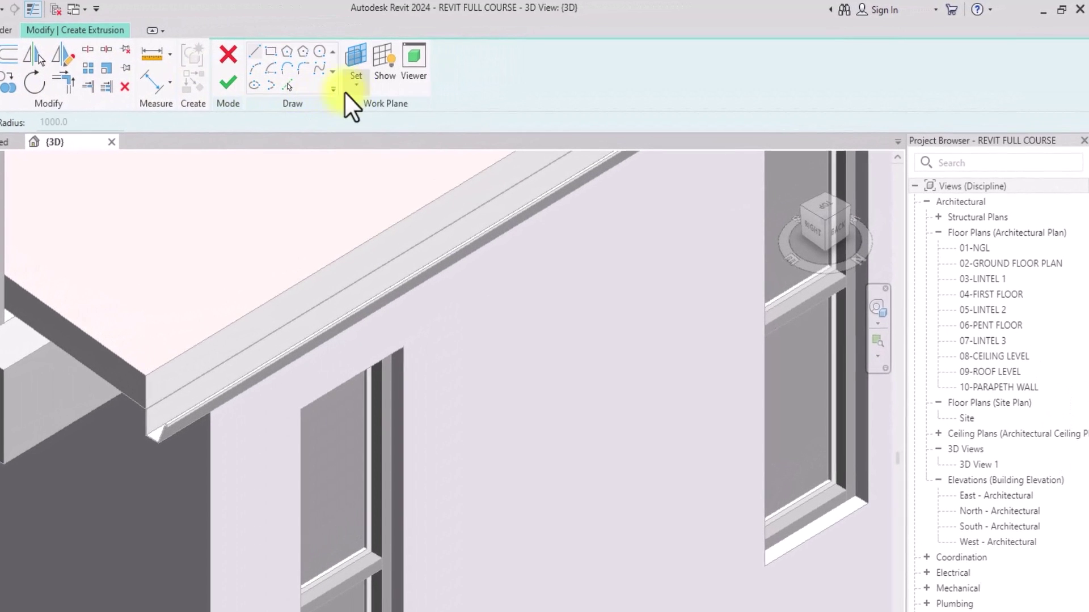
pyautogui.click(523, 66)
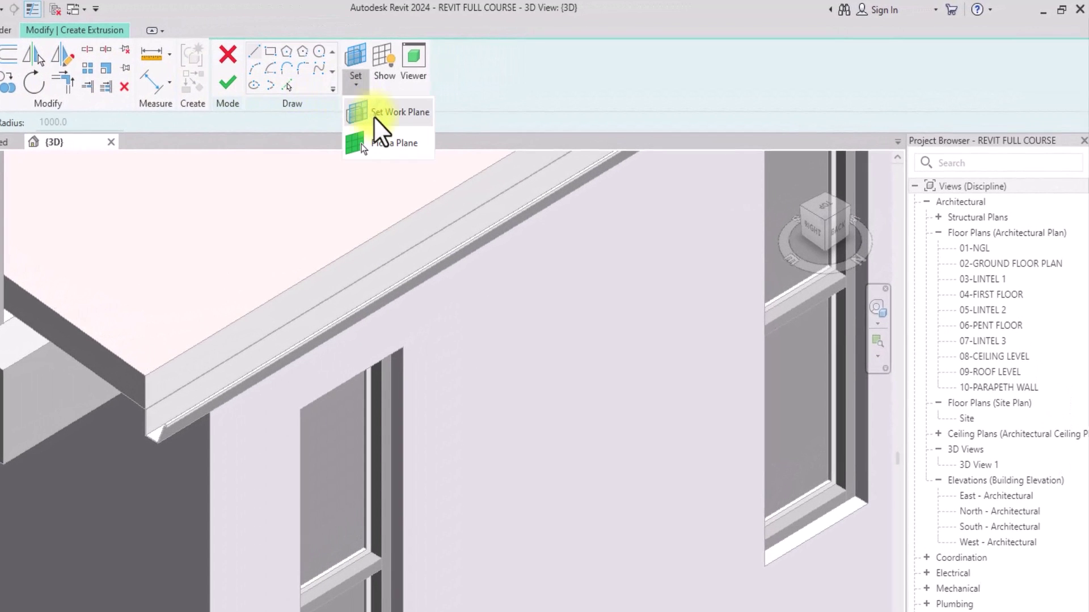
pyautogui.click(373, 116)
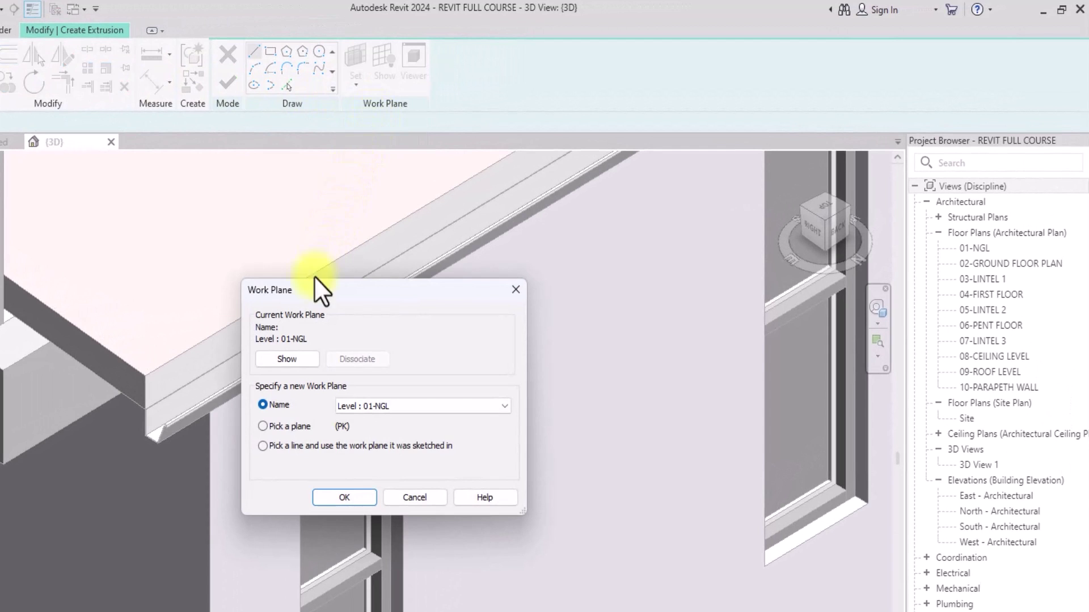
pyautogui.click(263, 426)
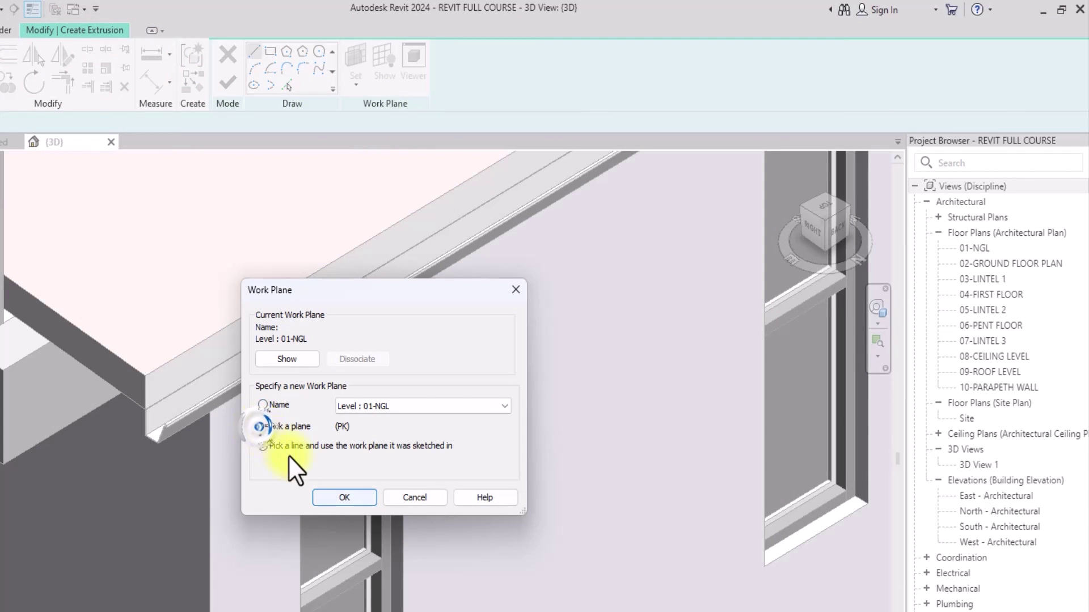
pyautogui.click(342, 497)
pyautogui.scroll(3, 318, 488)
pyautogui.scroll(4, 214, 430)
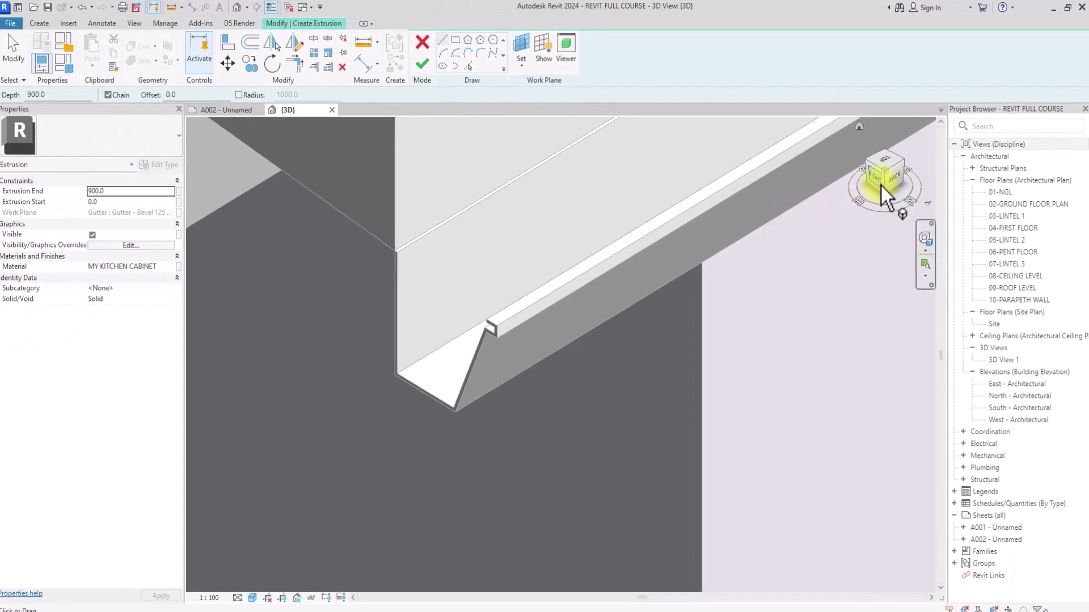
# Step: From the Right view, trace the gutter profile's inner edges, including the small front lip, by picking them as sketch lines
pyautogui.click(835, 209)
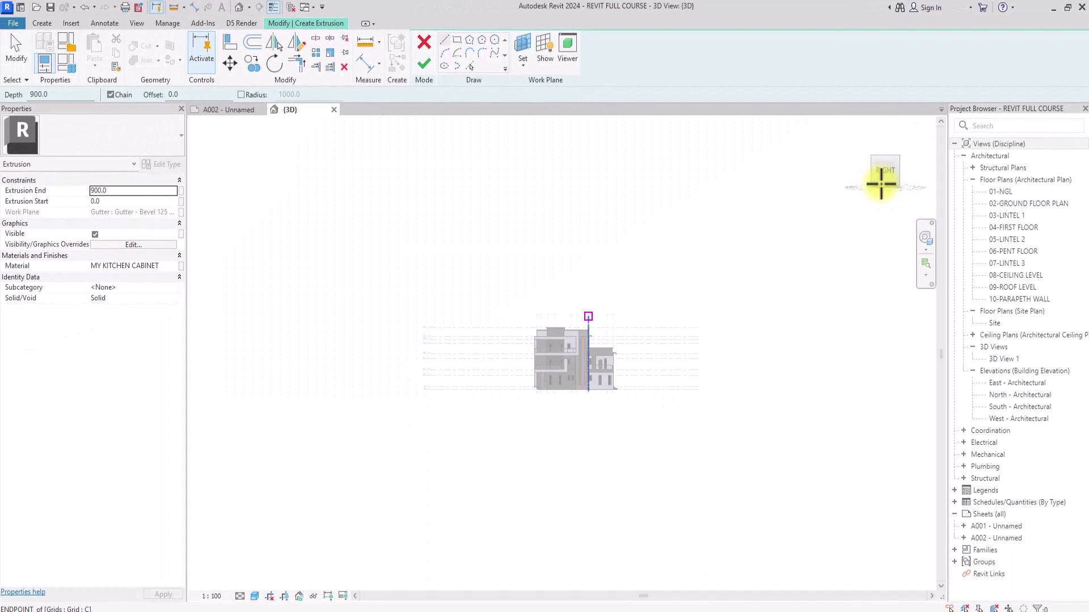
pyautogui.scroll(10, 881, 183)
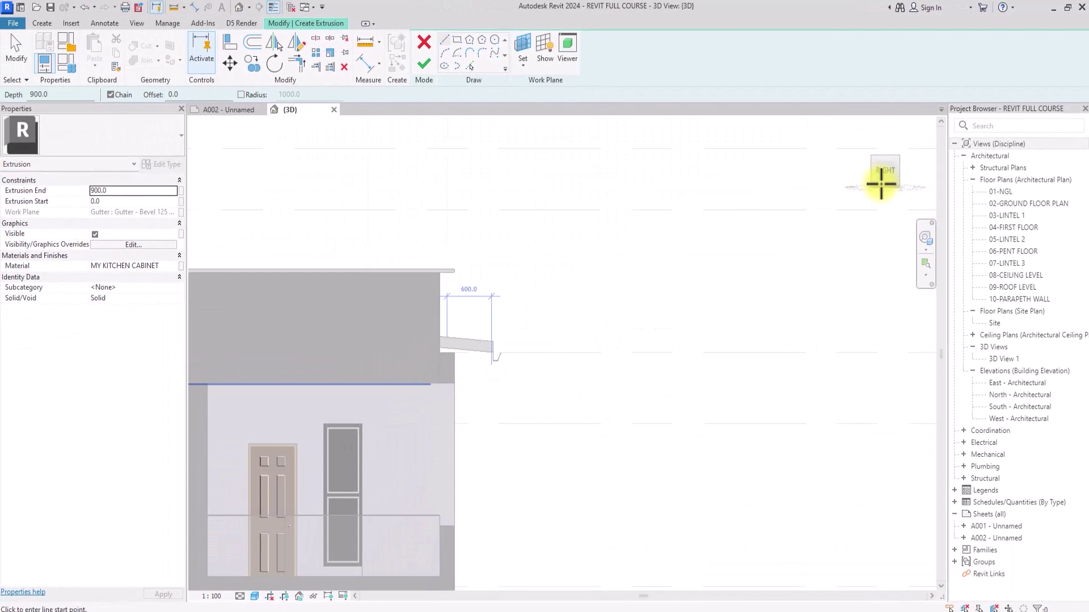
pyautogui.scroll(-4, 880, 183)
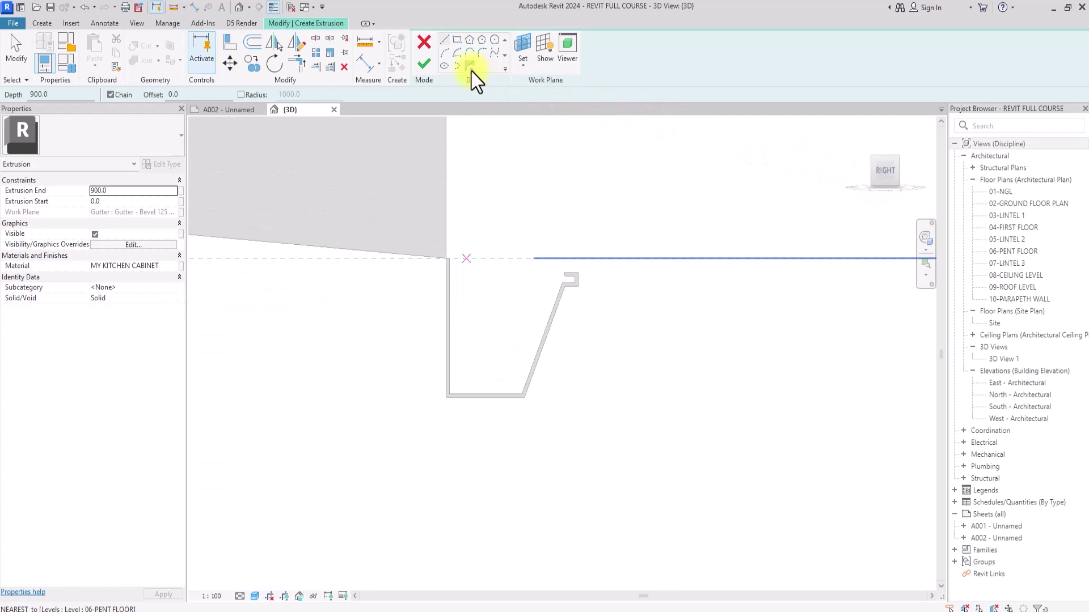
pyautogui.click(472, 69)
pyautogui.click(455, 274)
pyautogui.click(499, 393)
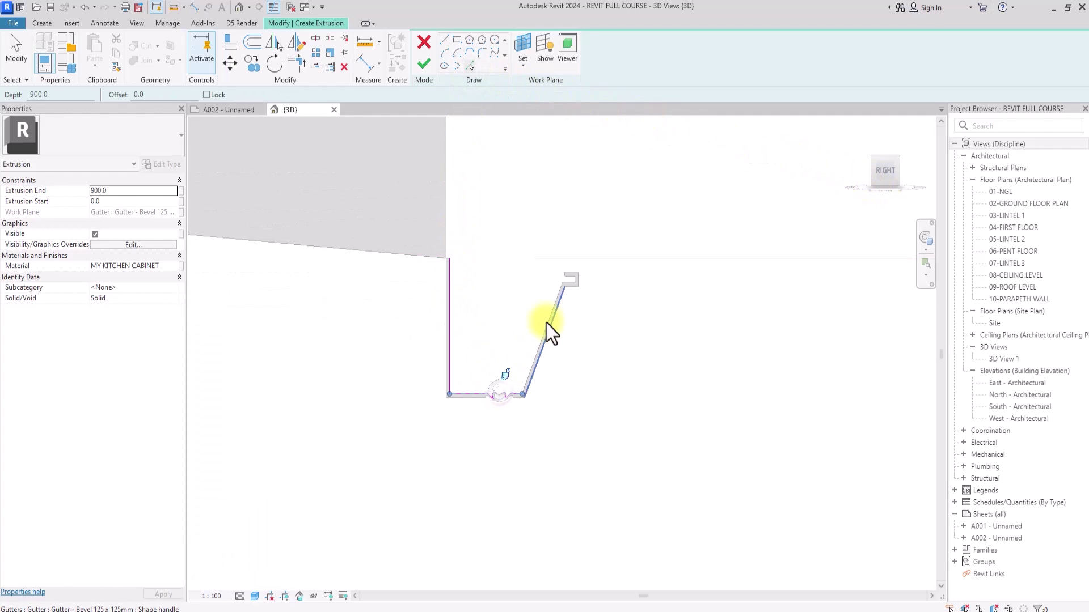
pyautogui.scroll(3, 553, 326)
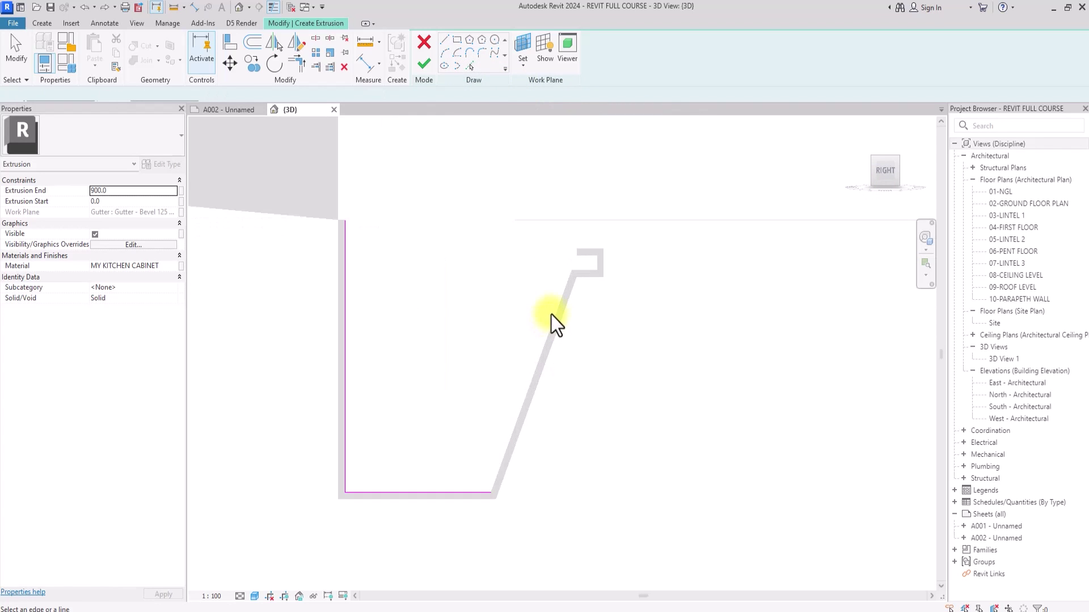
pyautogui.click(583, 270)
pyautogui.scroll(3, 588, 263)
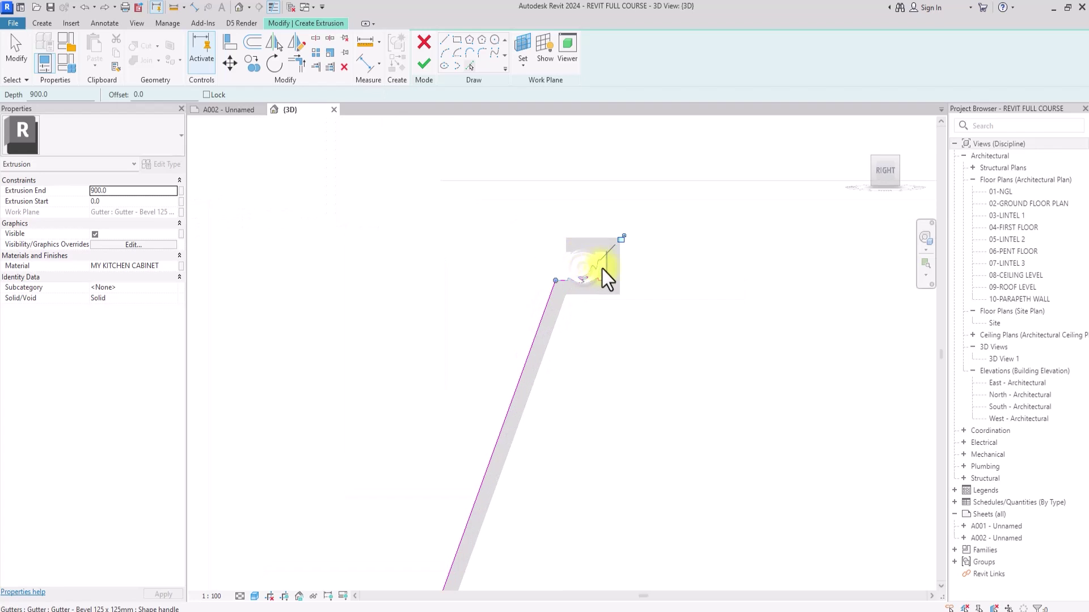
pyautogui.scroll(2, 584, 257)
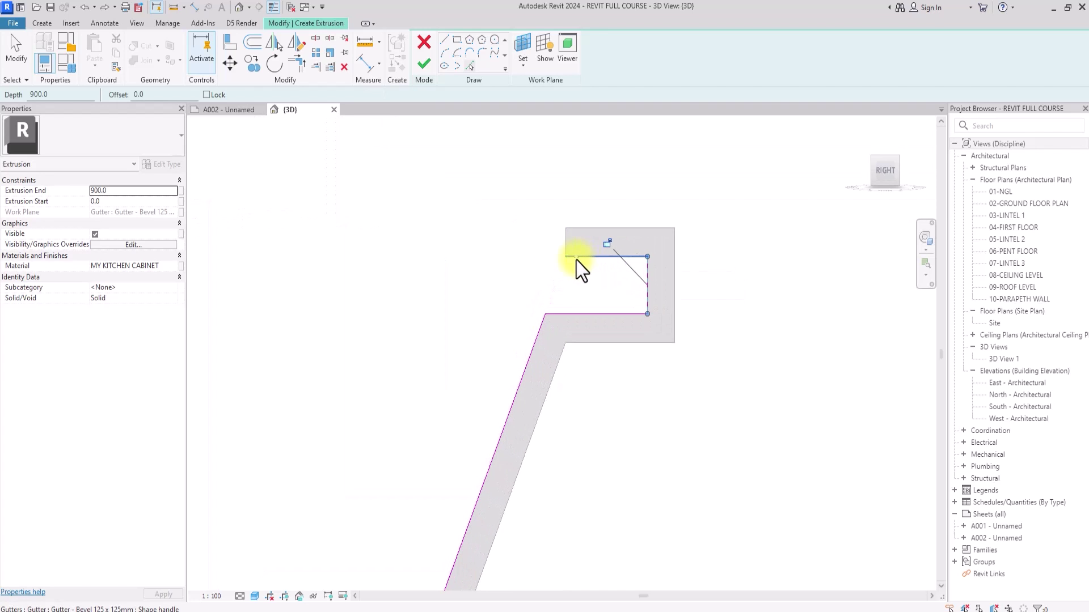
pyautogui.scroll(-5, 563, 243)
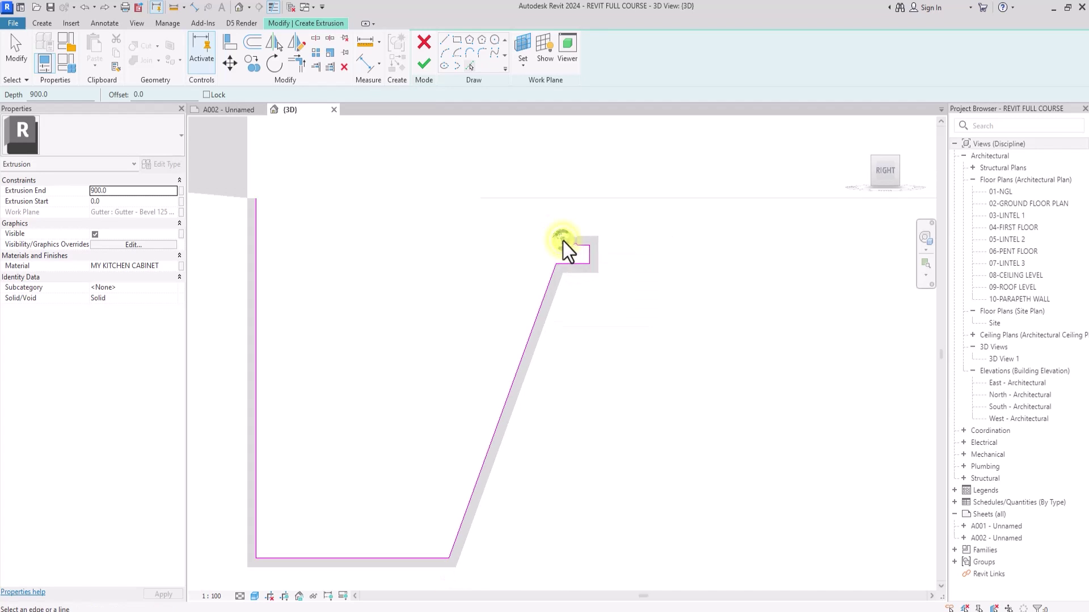
# Step: Close the sketch with a straight line from the gutter's upper back corner to the tip of its front lip
pyautogui.click(443, 41)
pyautogui.click(397, 221)
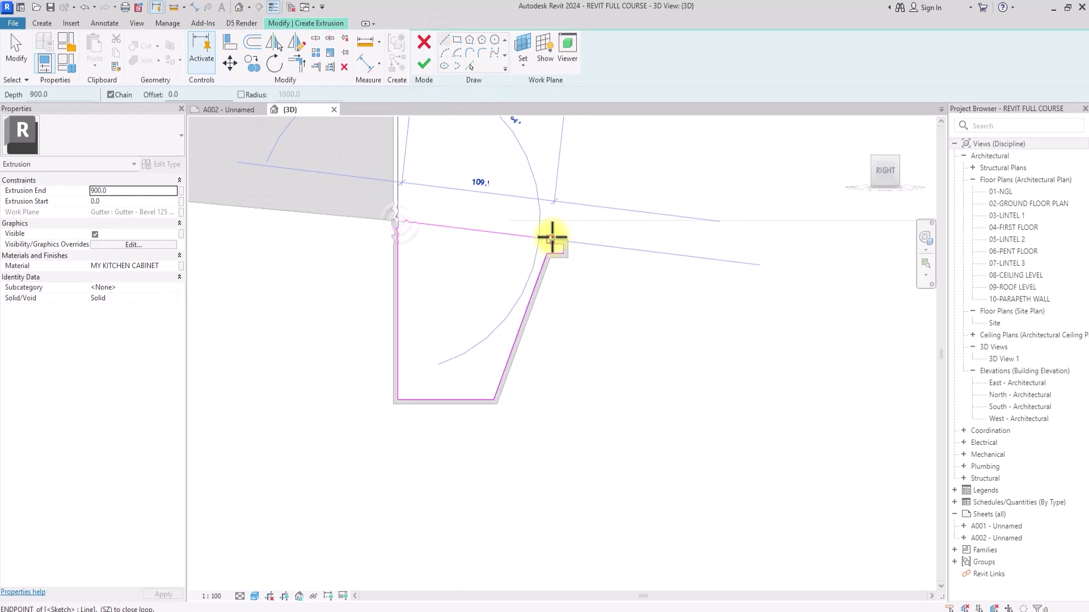
pyautogui.click(552, 238)
pyautogui.press('Escape')
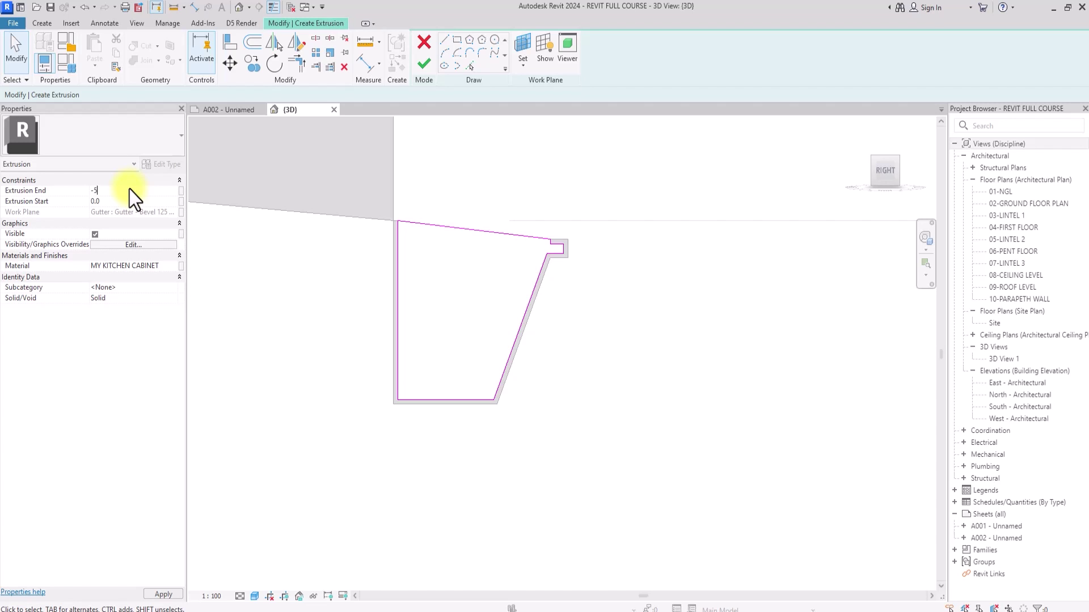
# Step: Set the extrusion end to -5 and its material to 0101hy, found by searching METAL, and finish the extrusion
pyautogui.click(172, 267)
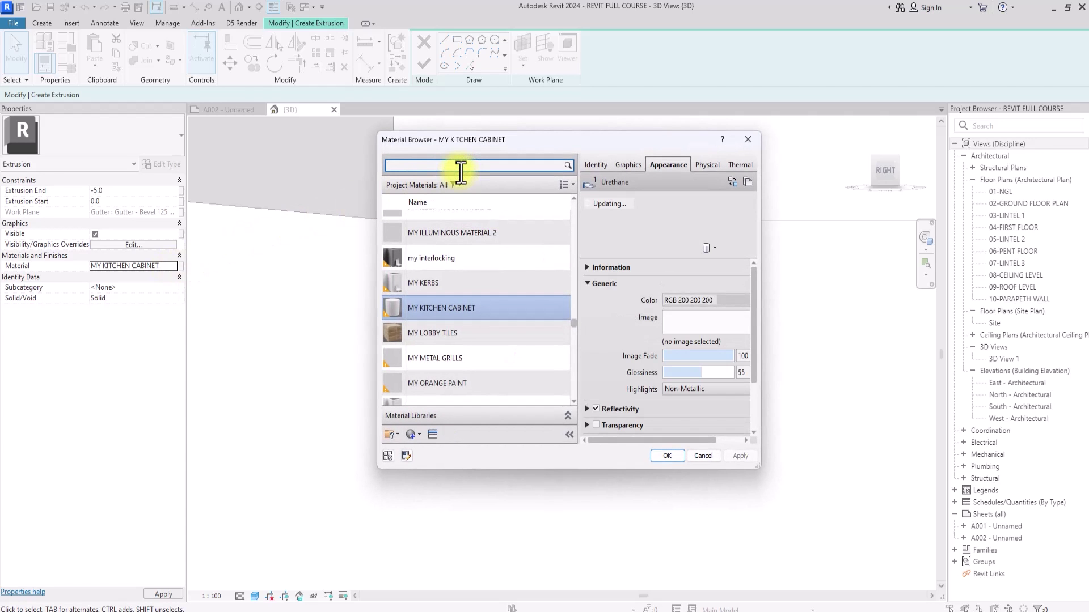
pyautogui.write('ME')
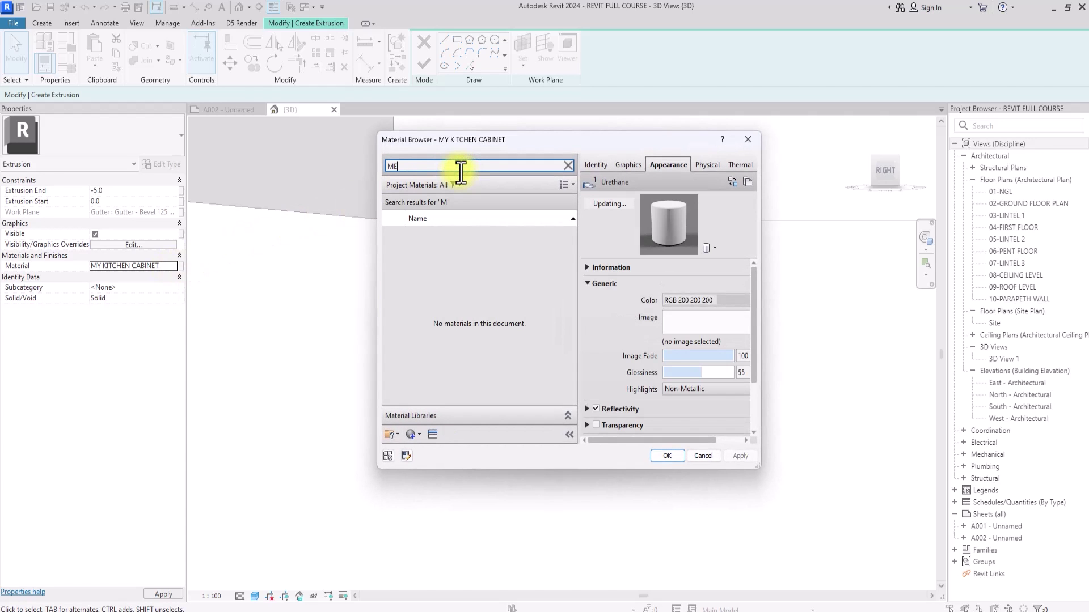
pyautogui.write('TAL')
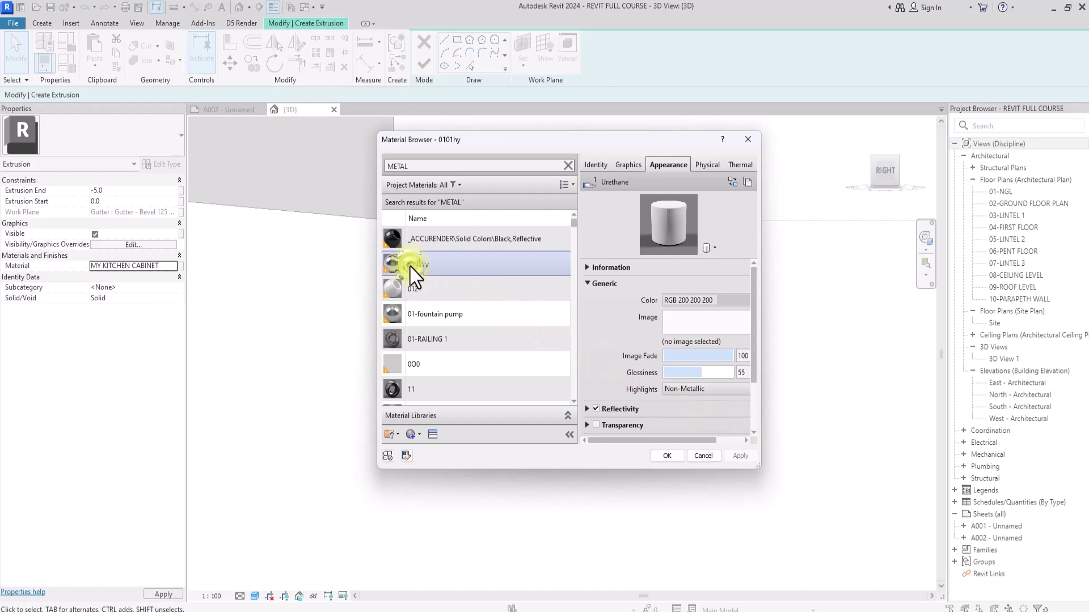
pyautogui.click(664, 456)
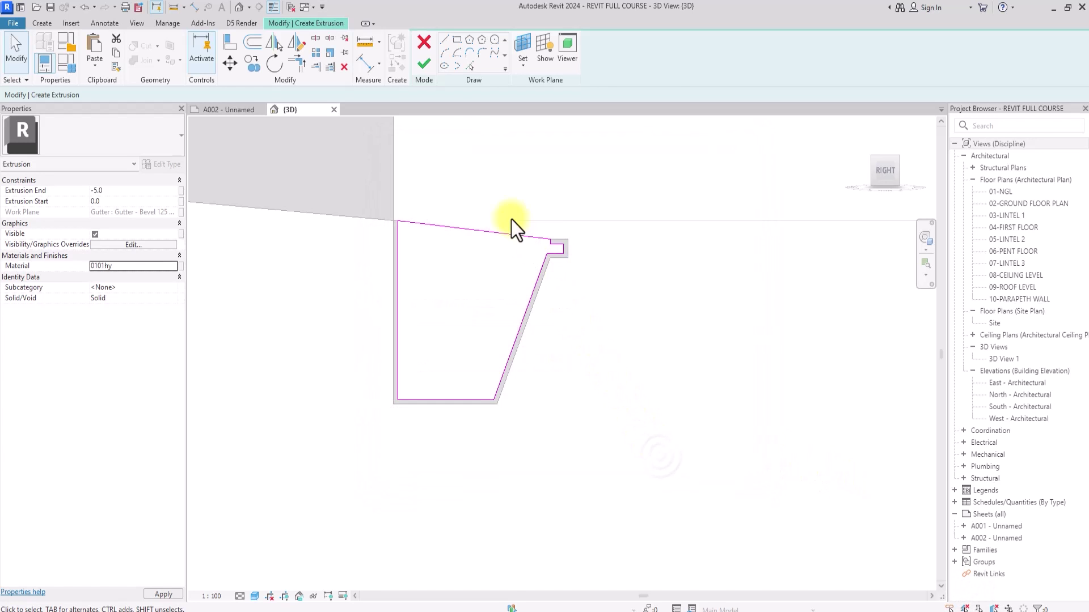
pyautogui.click(423, 64)
pyautogui.scroll(-2, 567, 142)
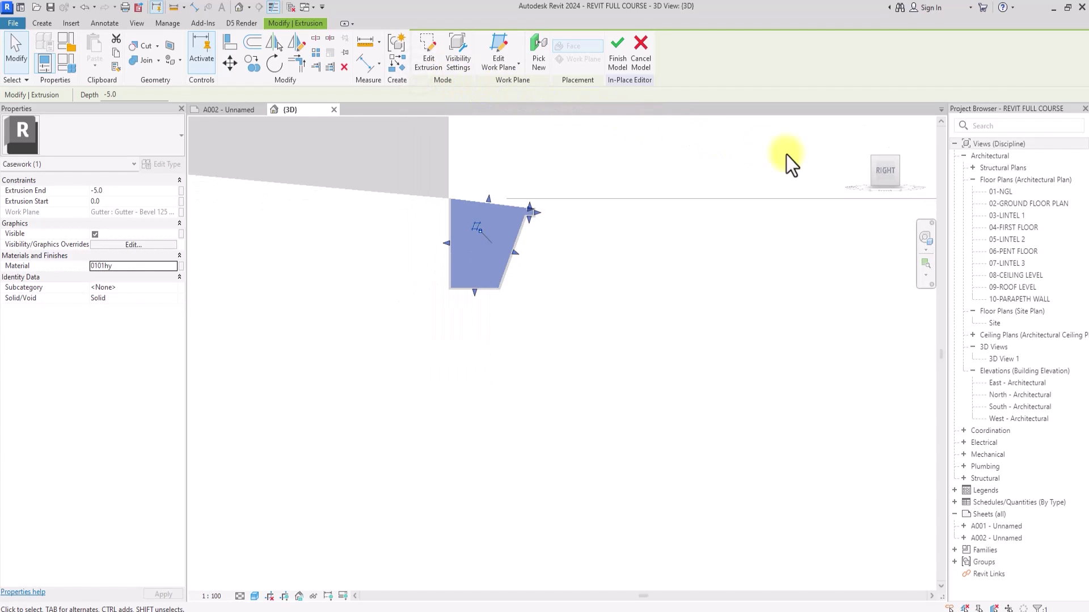
# Step: From the Top view, copy the end cap to the gutter's opposite end with Constrain off, and finish the in-place model
pyautogui.moveTo(899, 181); pyautogui.dragTo(778, 222)
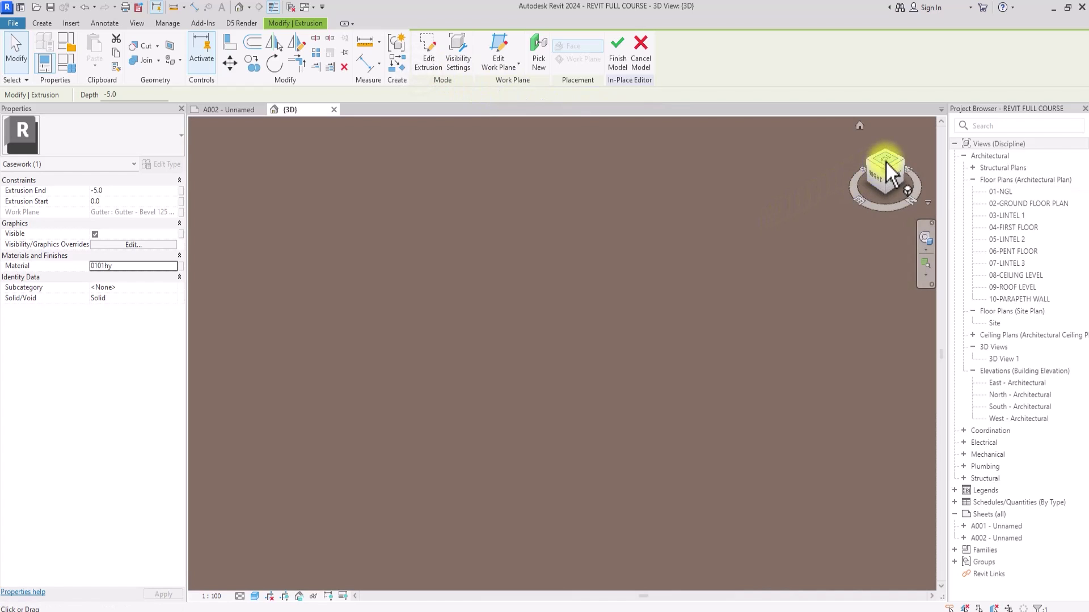
pyautogui.click(886, 161)
pyautogui.click(885, 162)
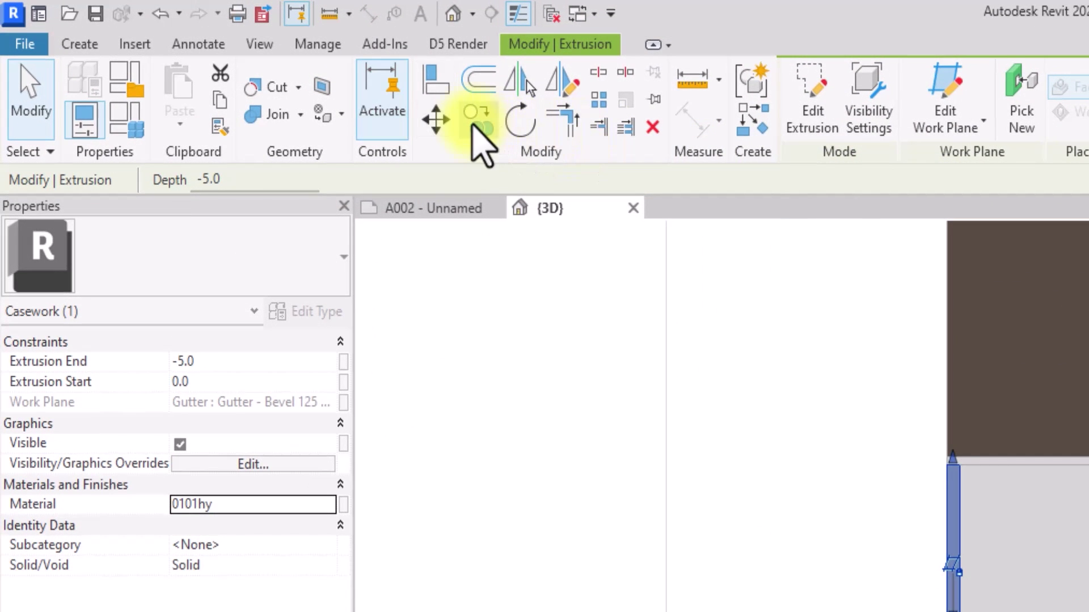
pyautogui.click(476, 120)
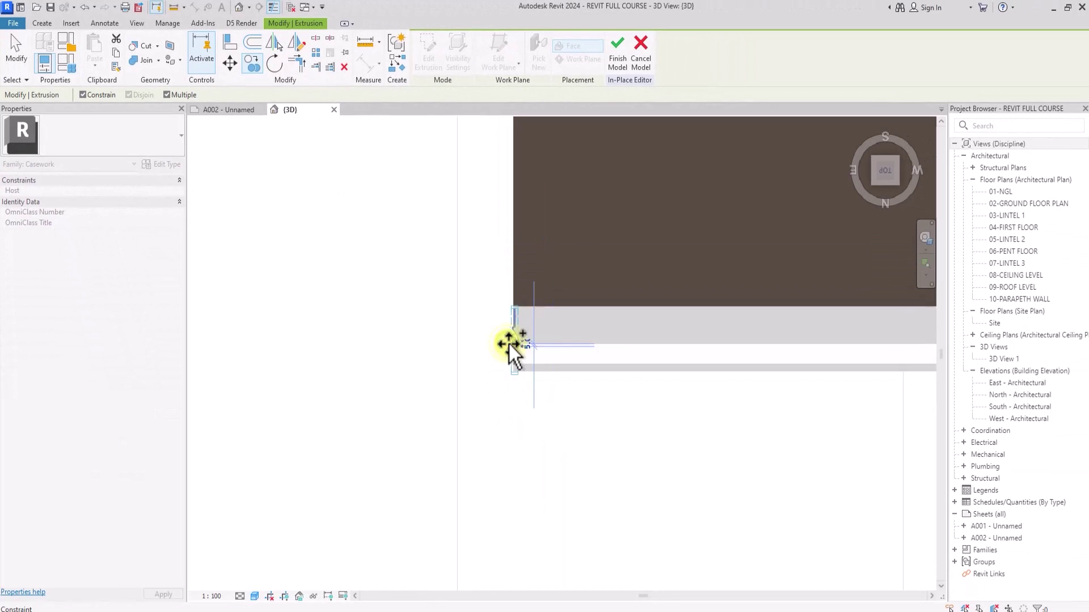
pyautogui.click(508, 342)
pyautogui.moveTo(480, 236); pyautogui.dragTo(287, 236, button='middle')
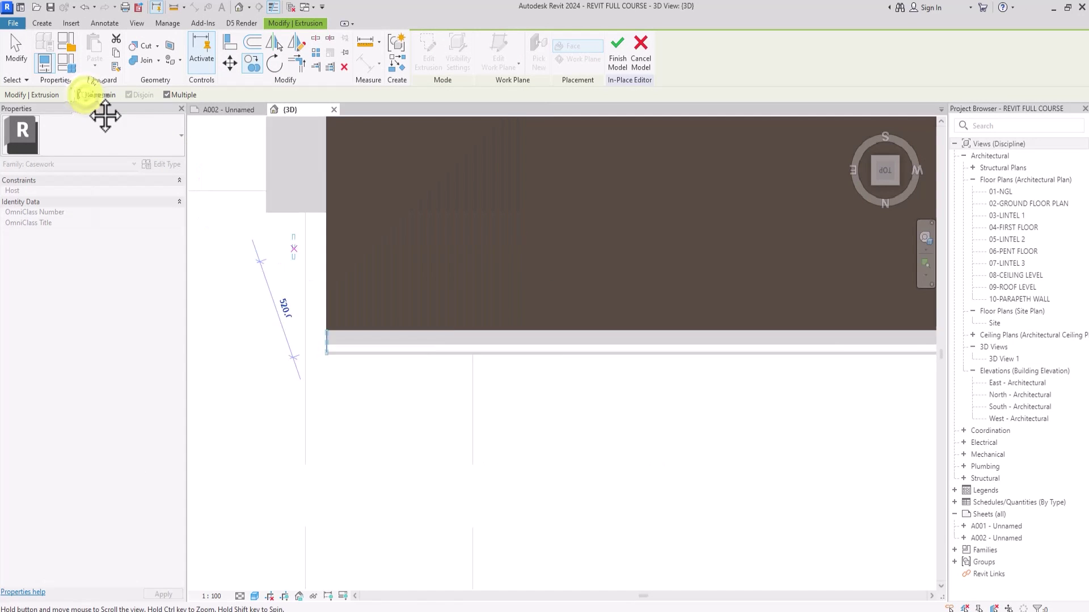
pyautogui.moveTo(567, 340); pyautogui.dragTo(272, 295, button='middle')
pyautogui.moveTo(809, 322); pyautogui.dragTo(216, 296, button='middle')
pyautogui.moveTo(896, 273); pyautogui.dragTo(547, 284, button='middle')
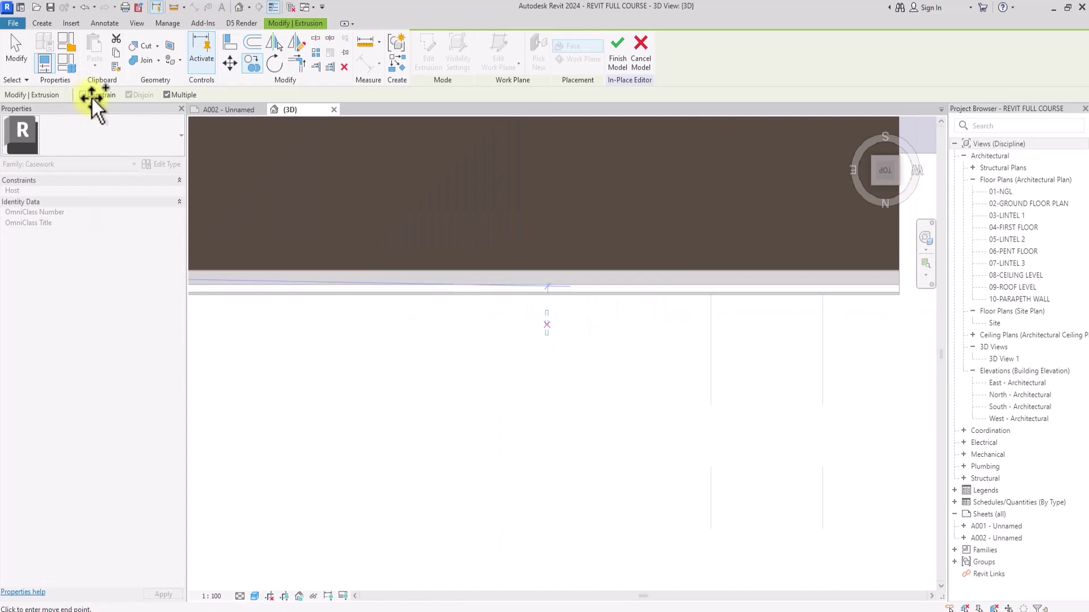
pyautogui.moveTo(740, 214); pyautogui.dragTo(310, 210, button='middle')
pyautogui.scroll(4, 424, 271)
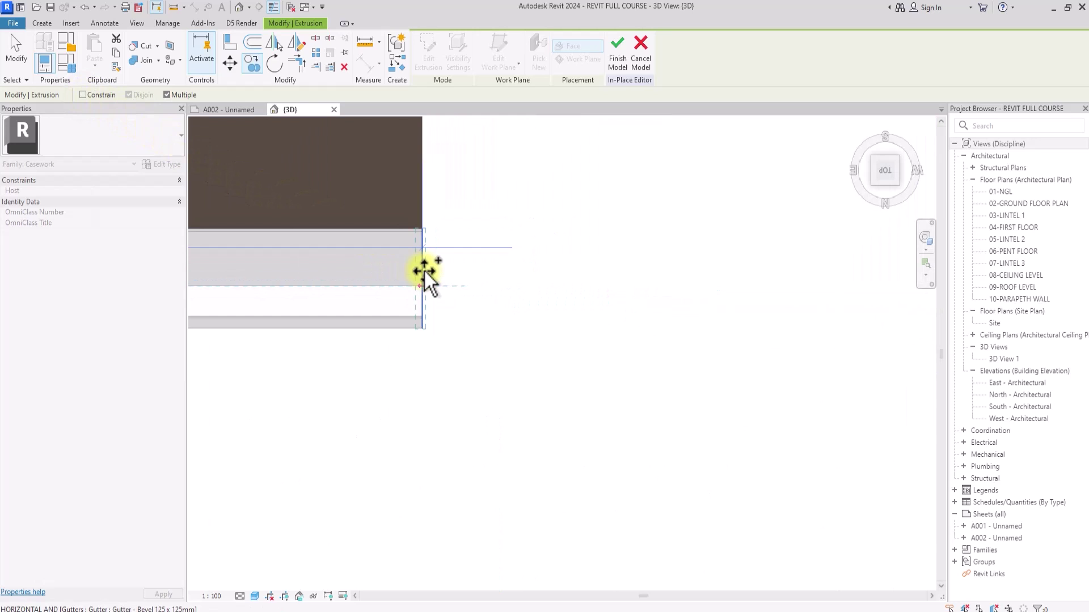
pyautogui.click(424, 271)
pyautogui.press('Escape')
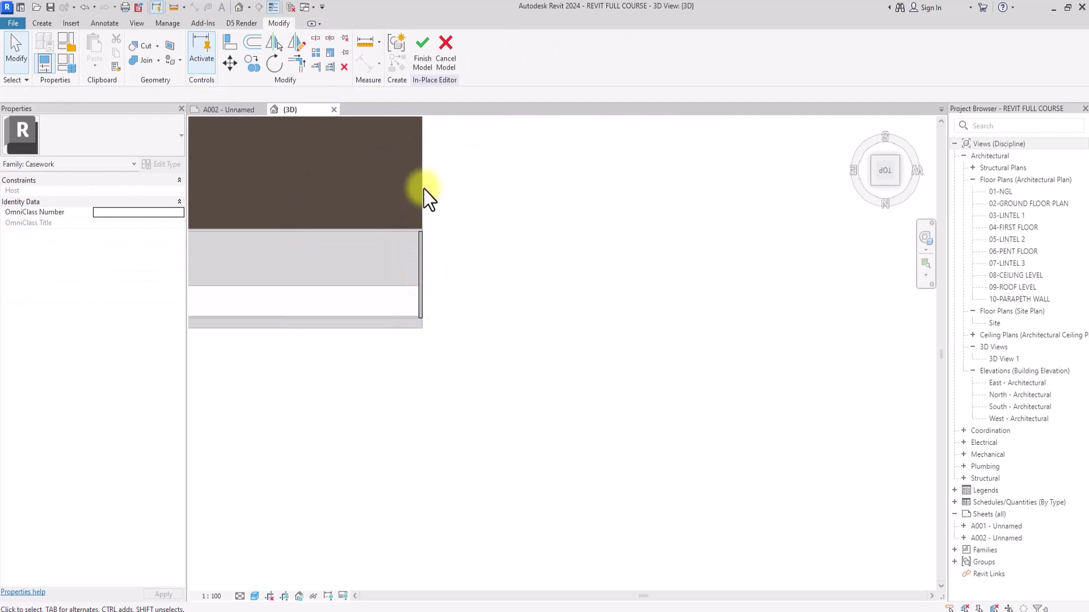
pyautogui.click(426, 52)
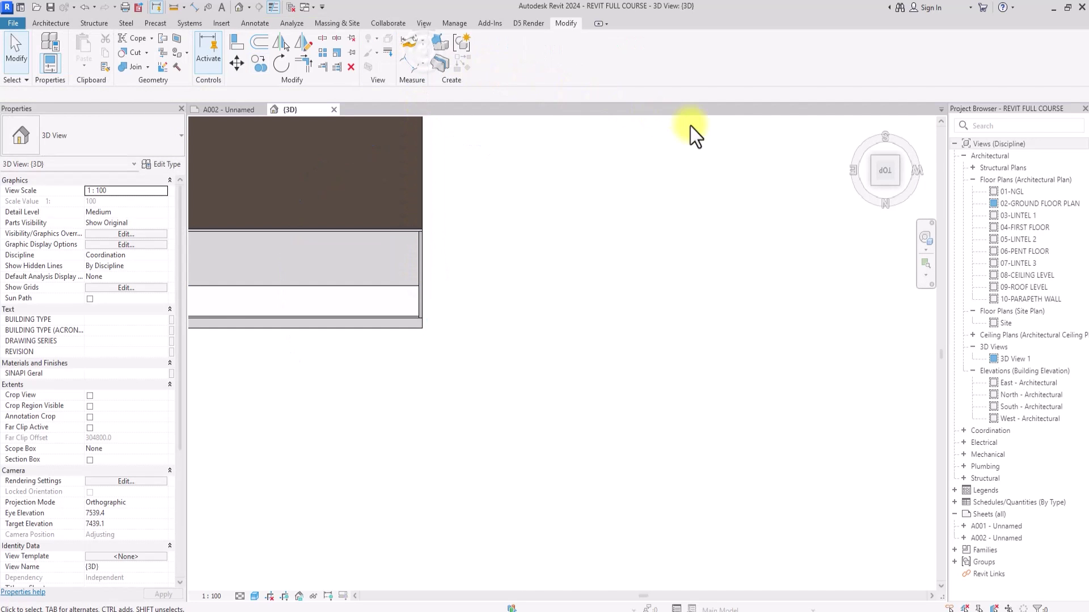
# Step: Examine the capped gutter above the stepped entrance in 3D and open the 02-GROUND FLOOR PLAN view at the terrace
pyautogui.click(895, 182)
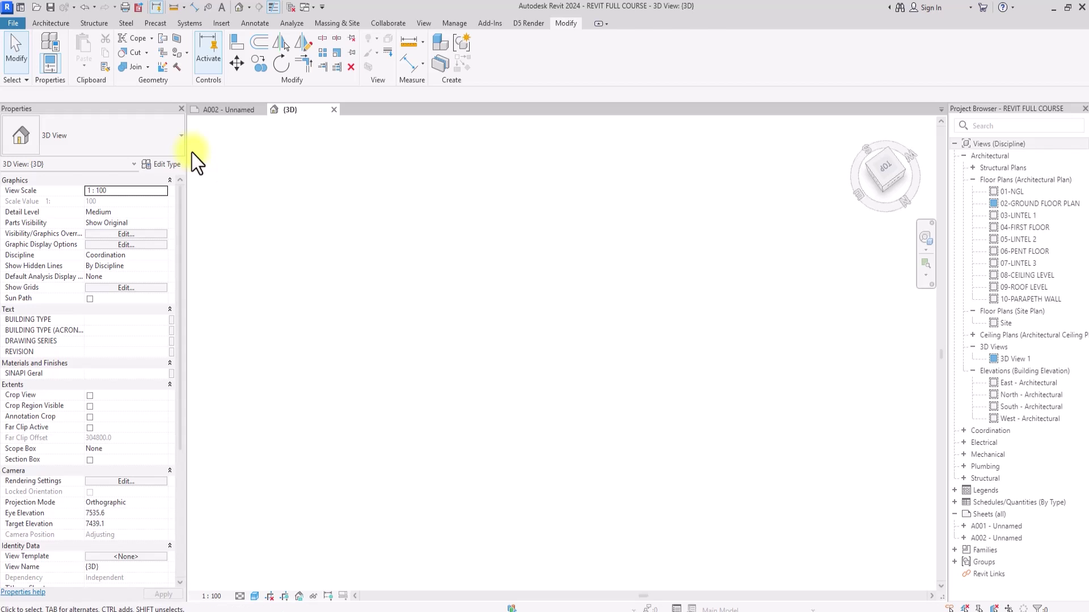
pyautogui.scroll(10, 192, 152)
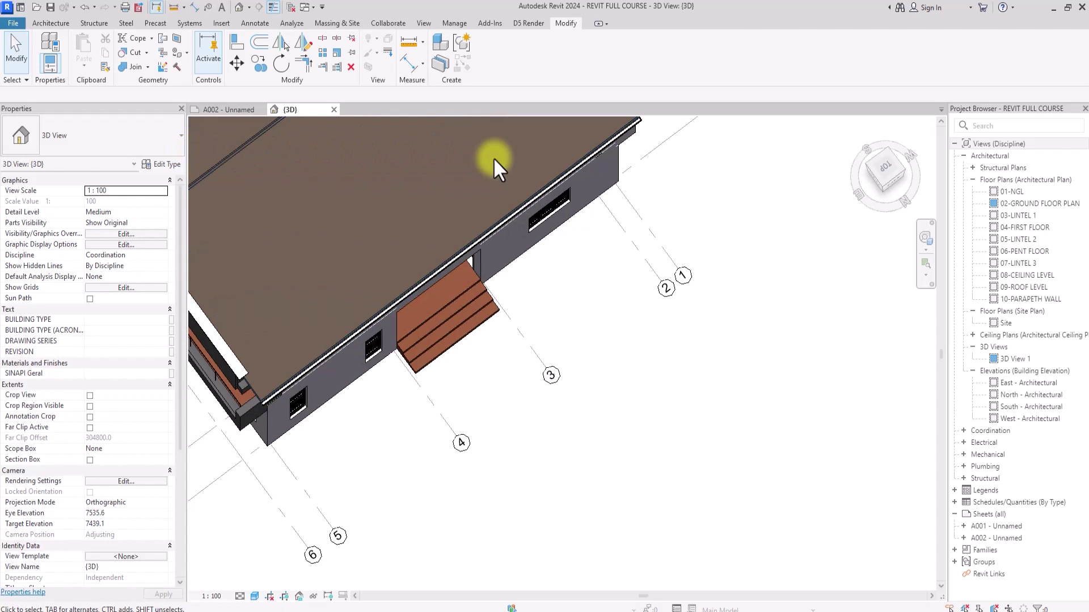
pyautogui.click(899, 166)
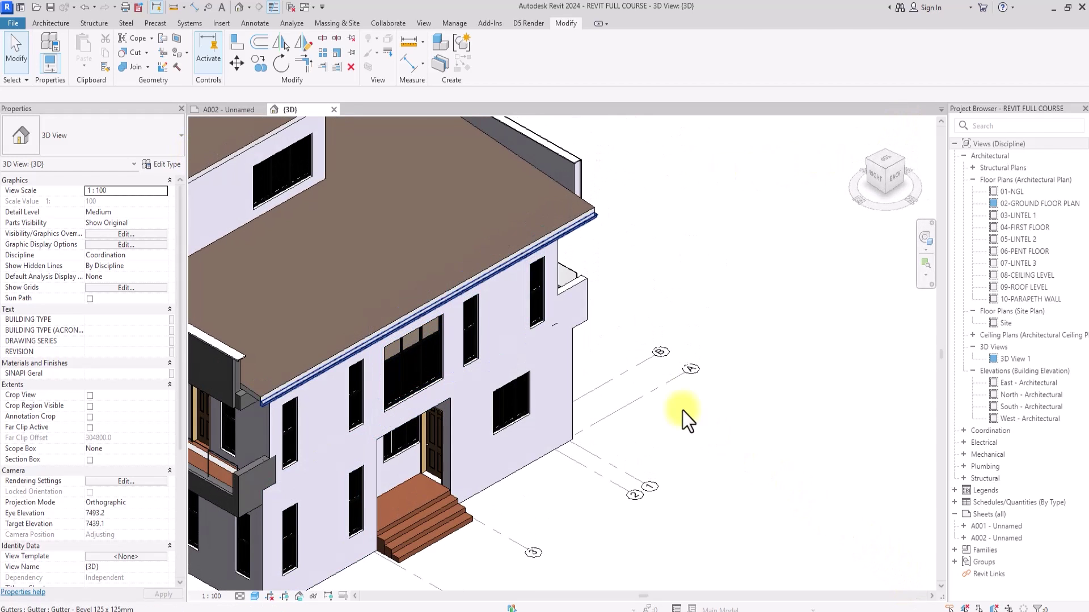
pyautogui.scroll(2, 496, 284)
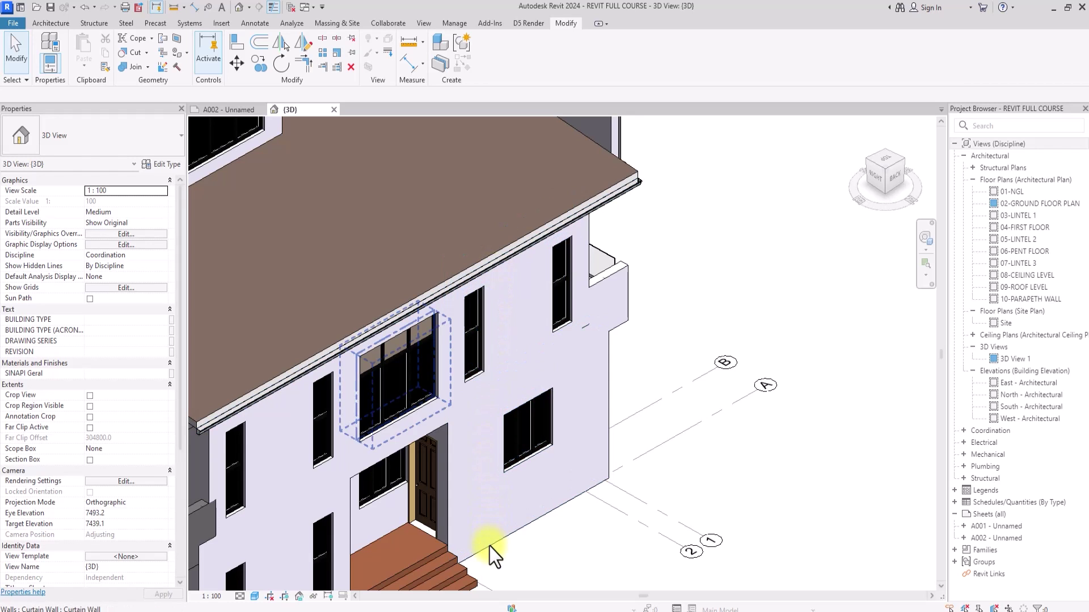
pyautogui.scroll(1, 489, 546)
pyautogui.moveTo(489, 546); pyautogui.dragTo(498, 429, button='middle')
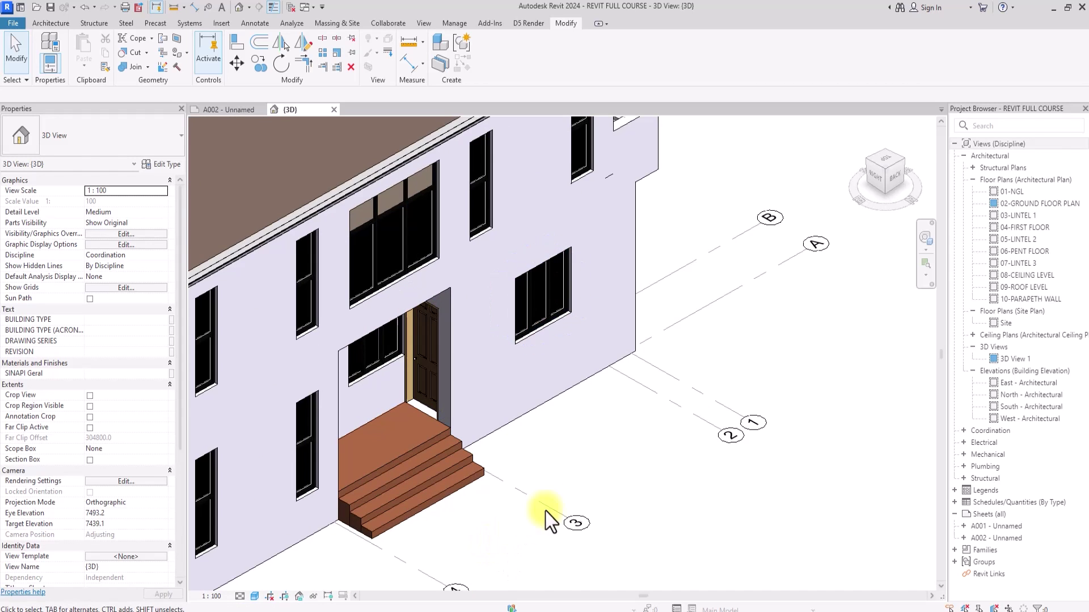
pyautogui.click(1030, 203)
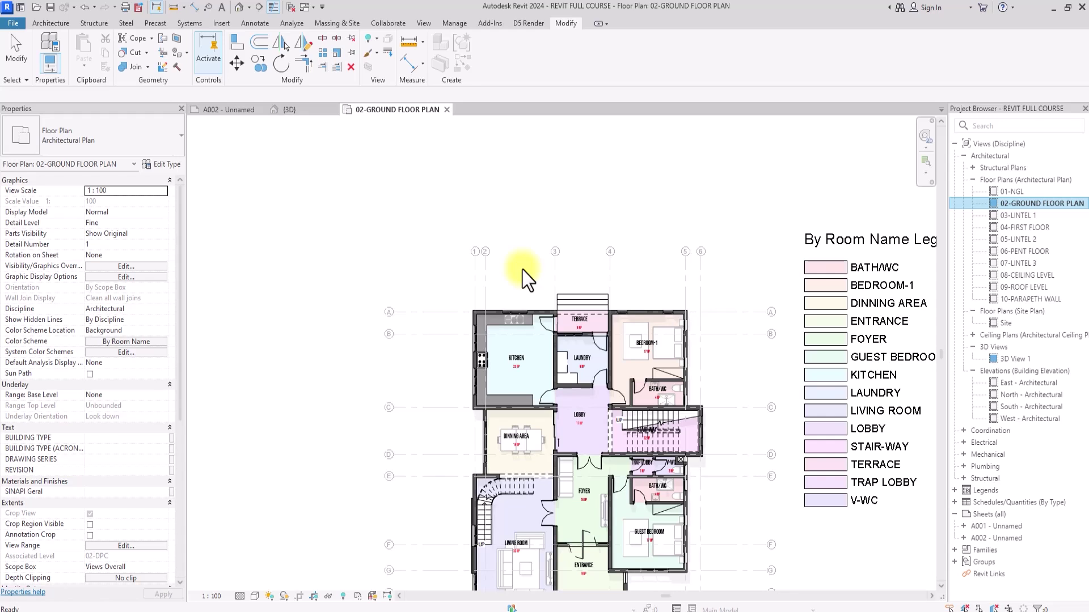
pyautogui.scroll(3, 545, 309)
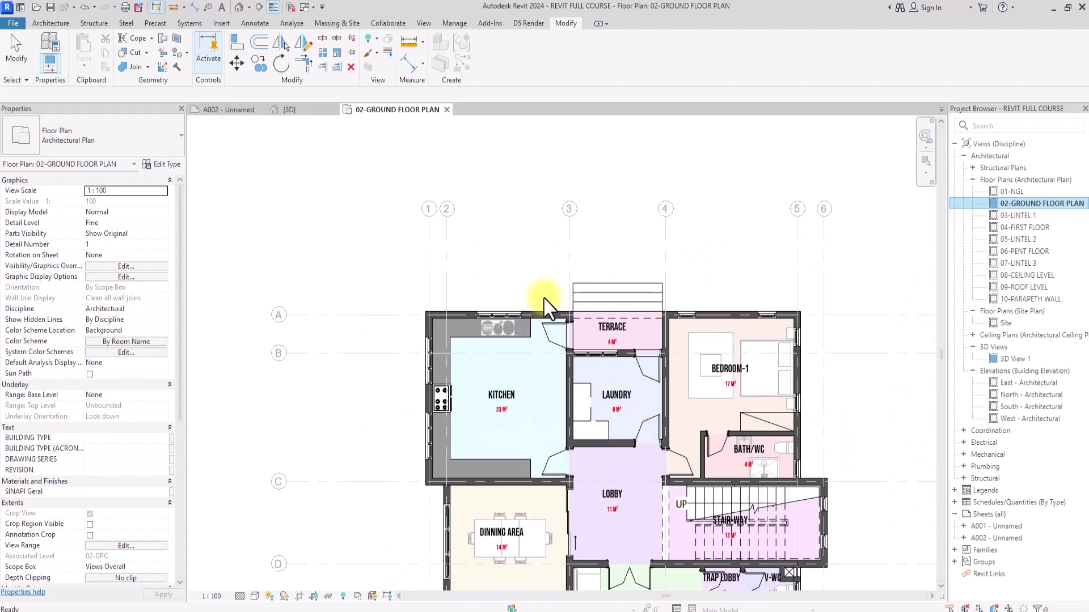
# Step: Draw a vertical reference plane outward from the kitchen's outer wall, just beside grid 3, and name it PIPE
pyautogui.click(546, 268)
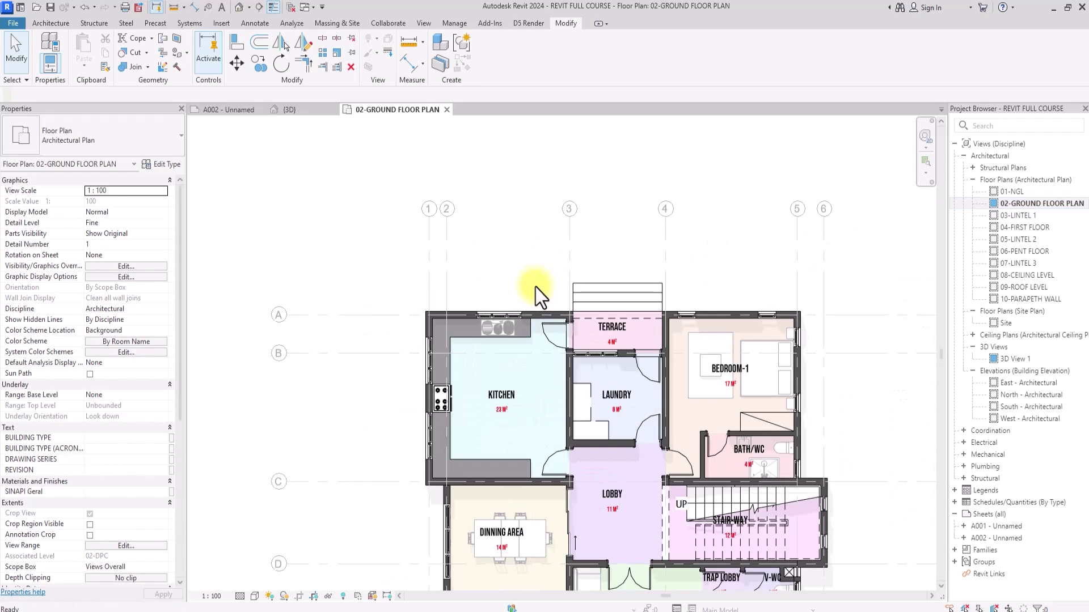
pyautogui.press('r')
pyautogui.press('p')
pyautogui.click(540, 309)
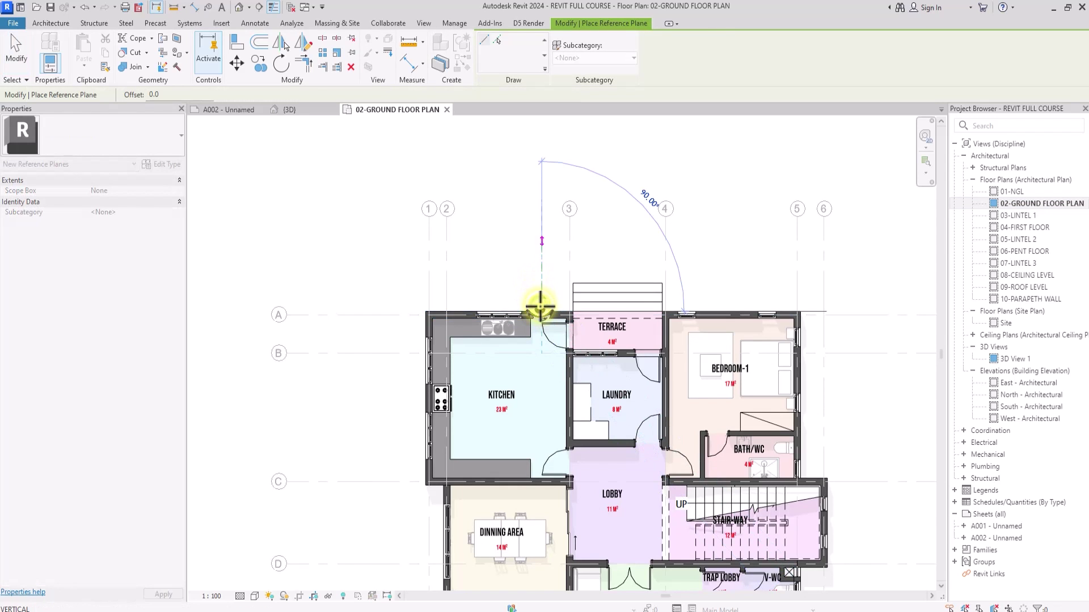
pyautogui.moveTo(540, 141); pyautogui.dragTo(533, 323, button='middle')
pyautogui.click(533, 325)
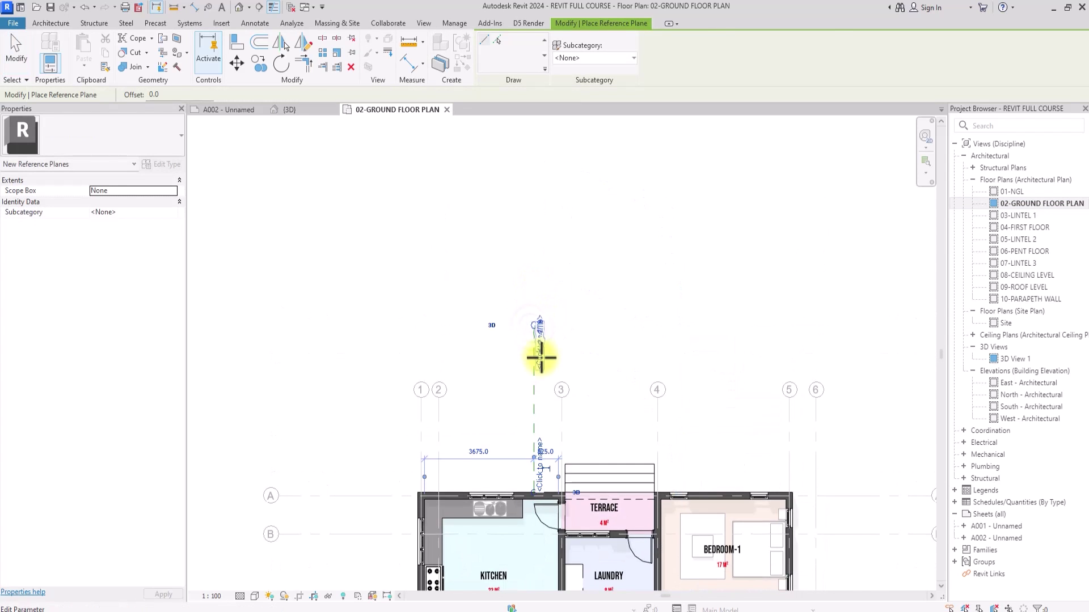
pyautogui.click(541, 357)
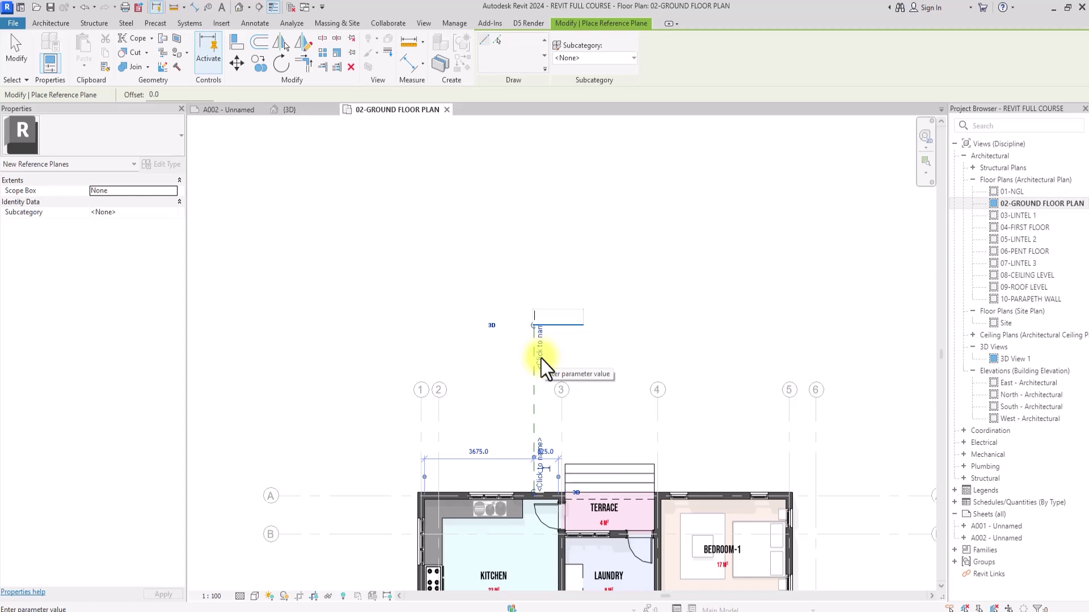
pyautogui.write('PIPE')
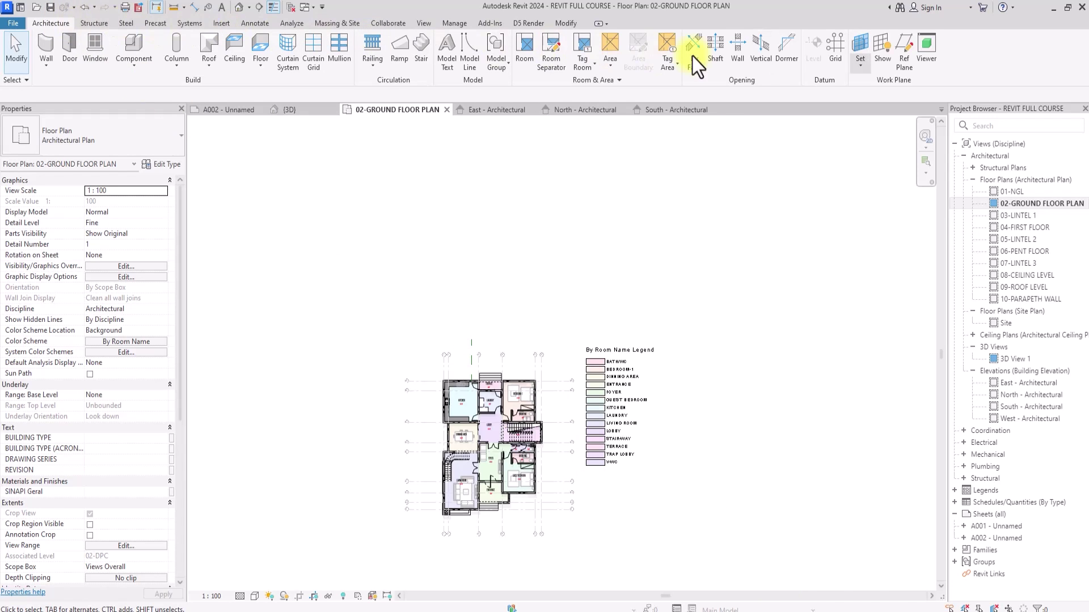
# Step: Set the work plane to Reference Plane : PIPE and open the East - Architectural elevation for it
pyautogui.click(860, 57)
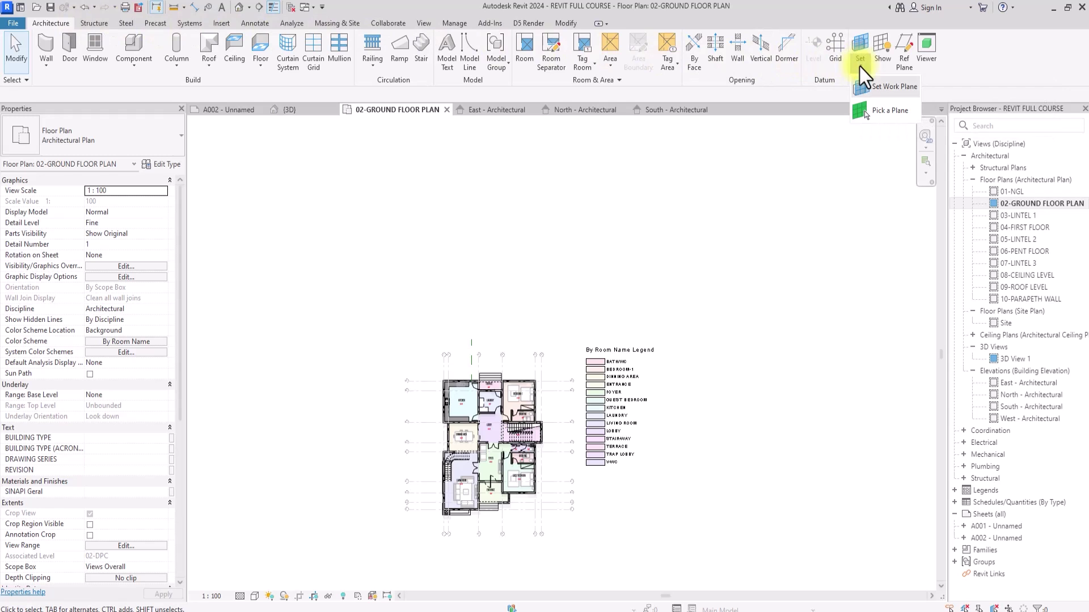
pyautogui.click(878, 86)
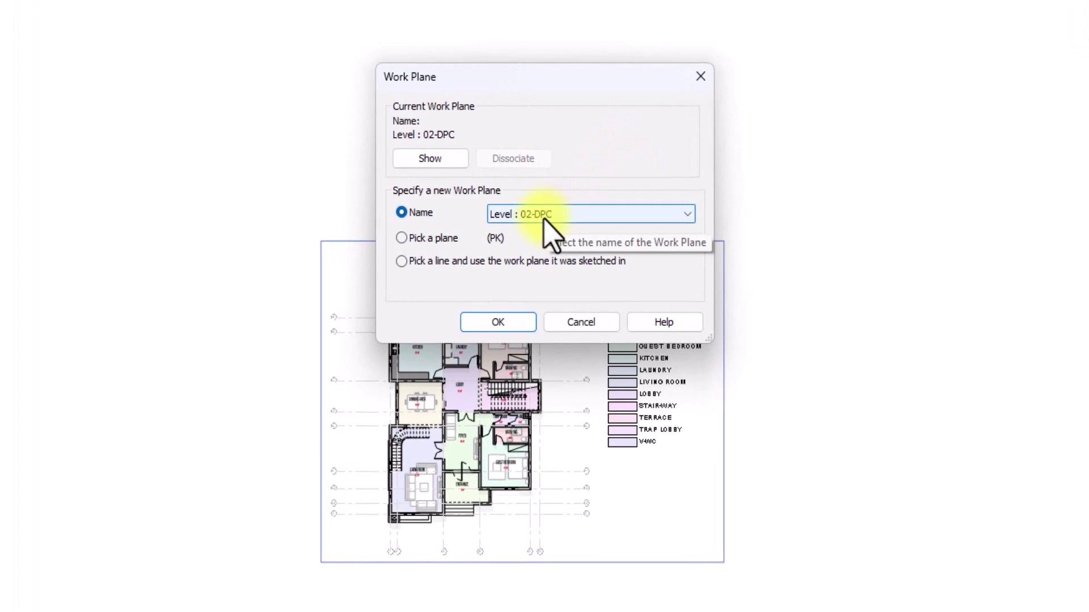
pyautogui.click(551, 219)
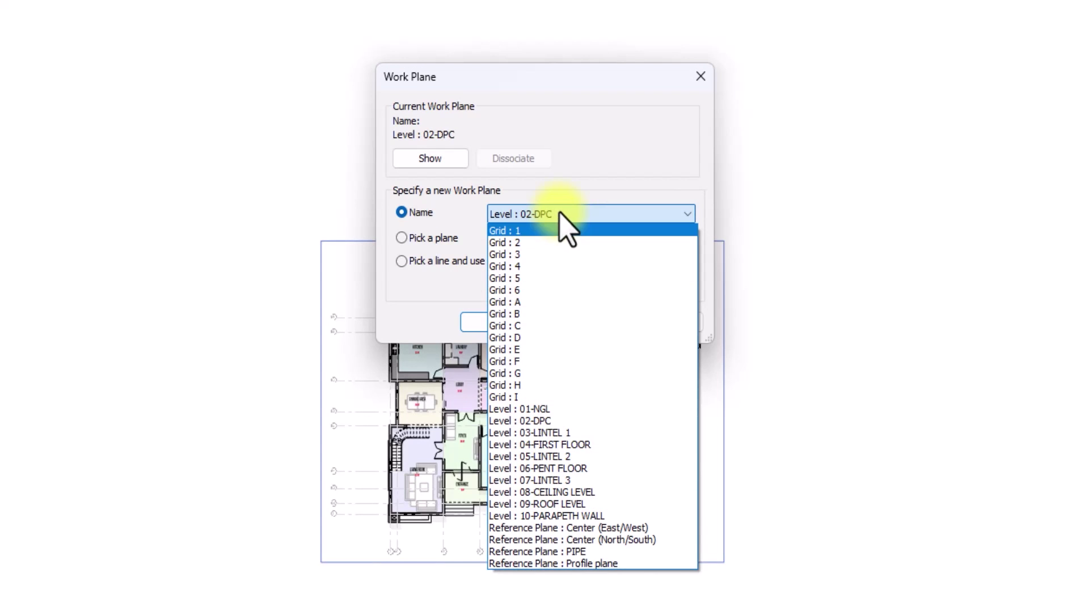
pyautogui.click(560, 214)
pyautogui.click(557, 214)
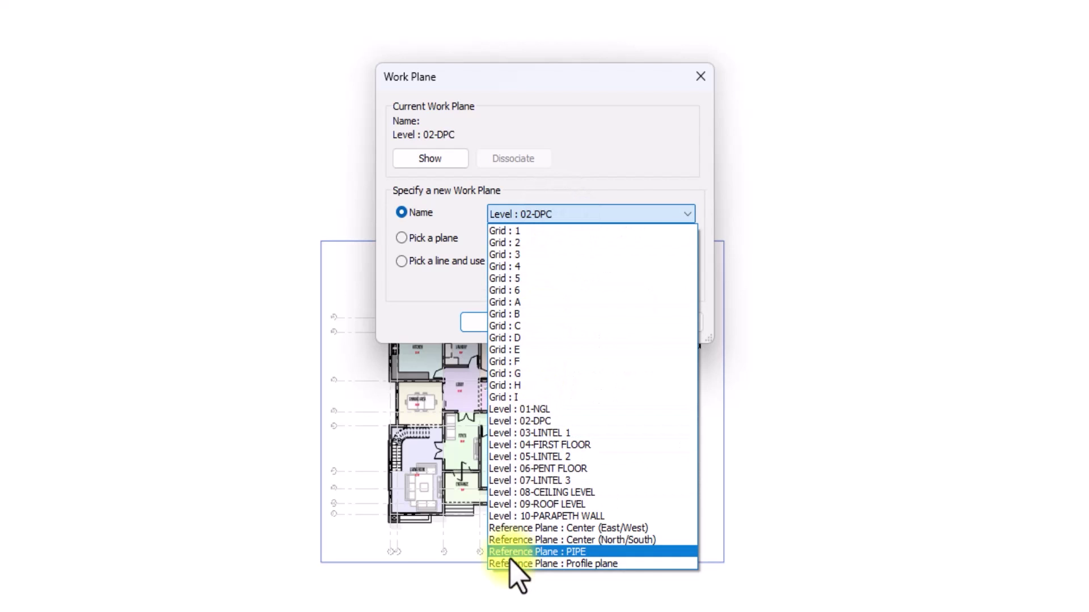
pyautogui.click(530, 552)
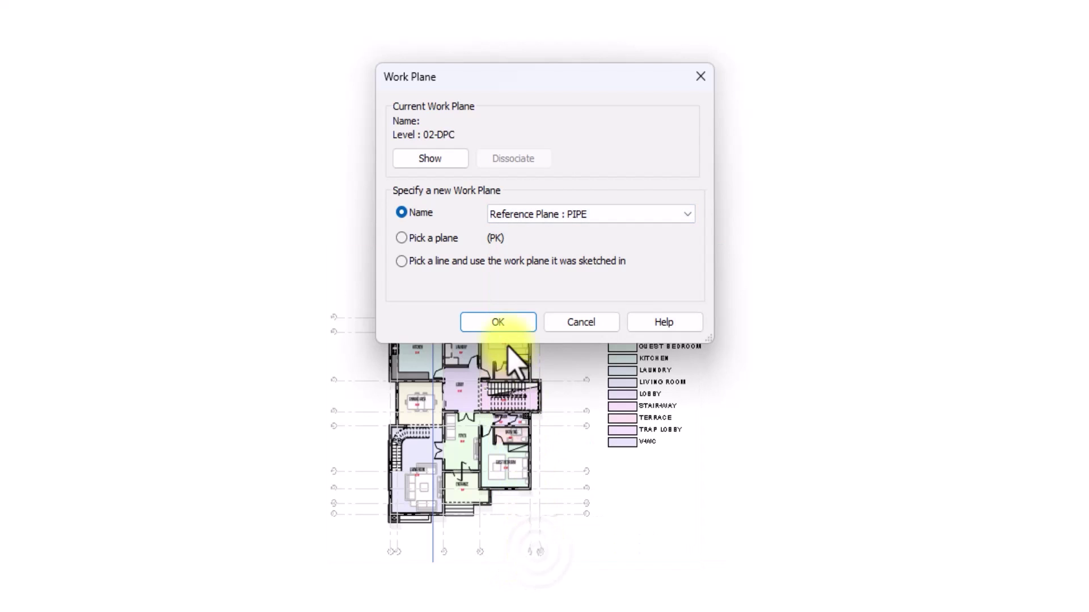
pyautogui.click(504, 321)
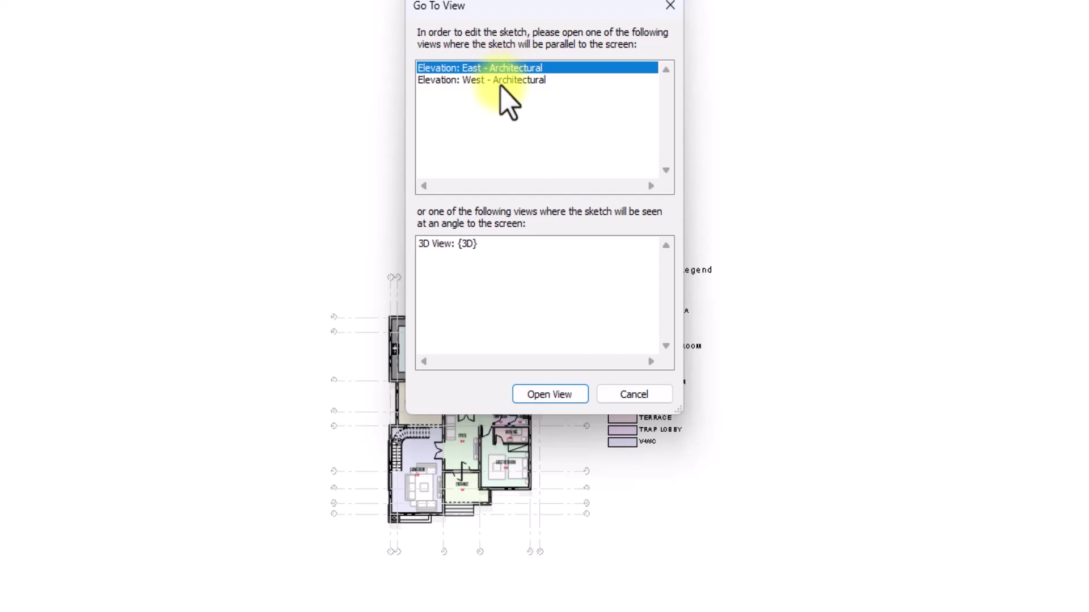
pyautogui.click(553, 396)
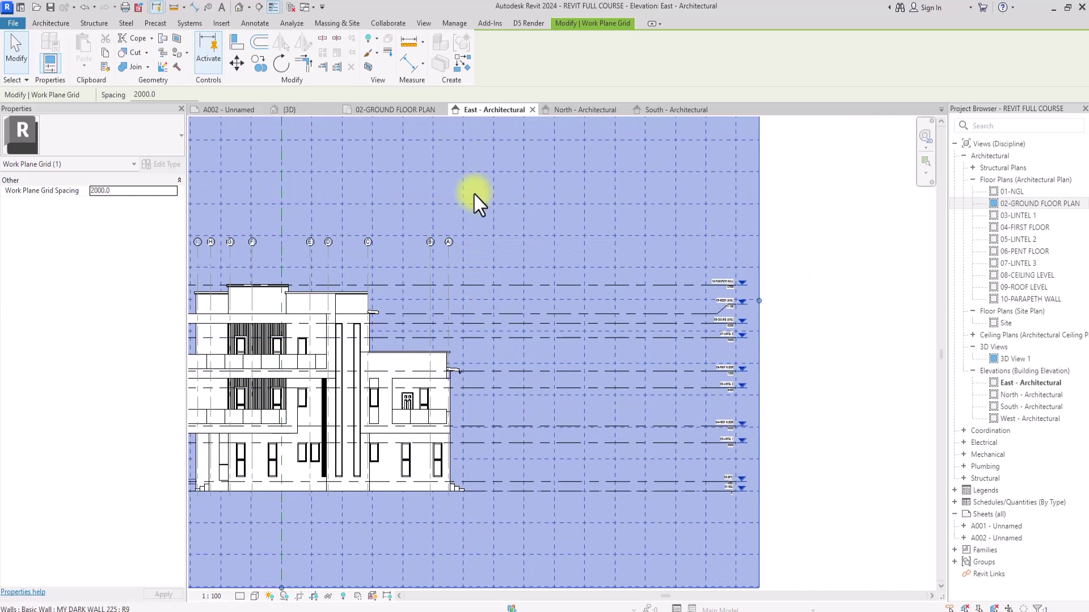
# Step: Start the Pipe command with the gutter's end in view and check the Default pipe type's routing preferences
pyautogui.scroll(8, 487, 229)
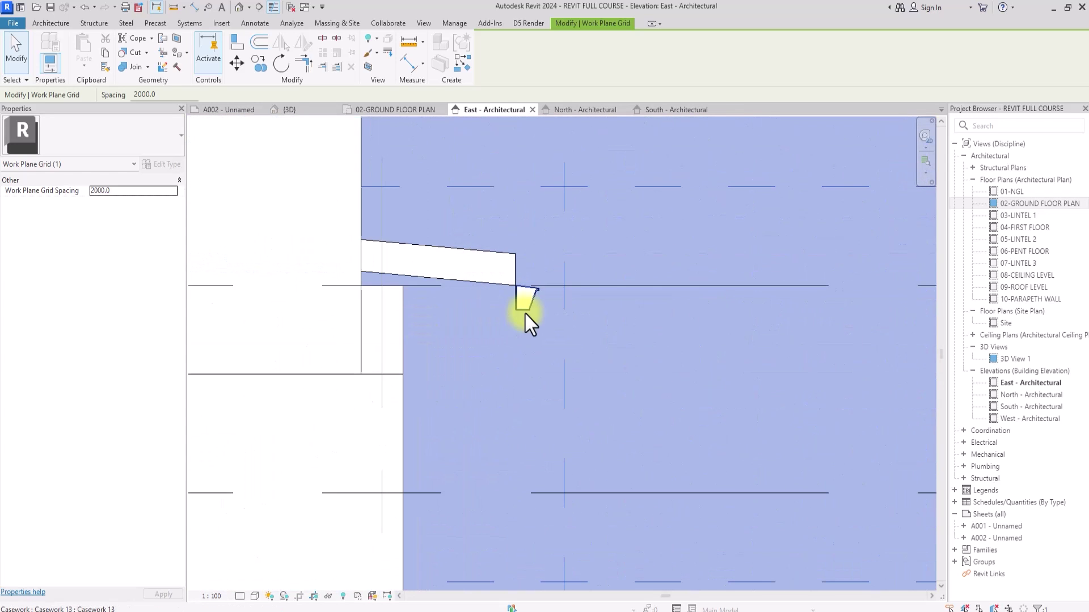
pyautogui.moveTo(525, 313); pyautogui.dragTo(518, 318, button='middle')
pyautogui.scroll(1, 518, 319)
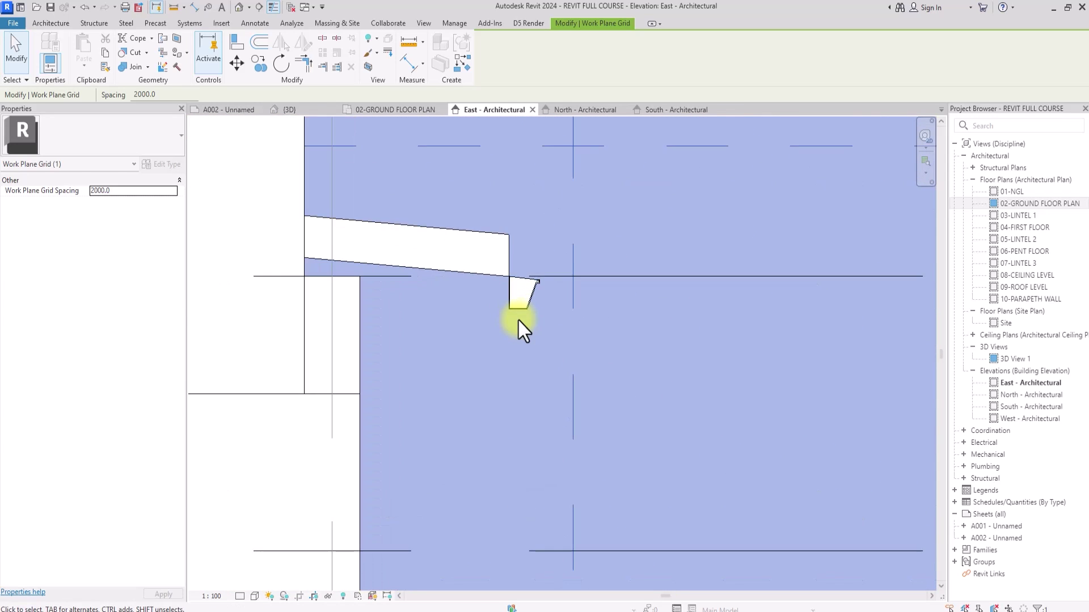
pyautogui.scroll(-2, 518, 319)
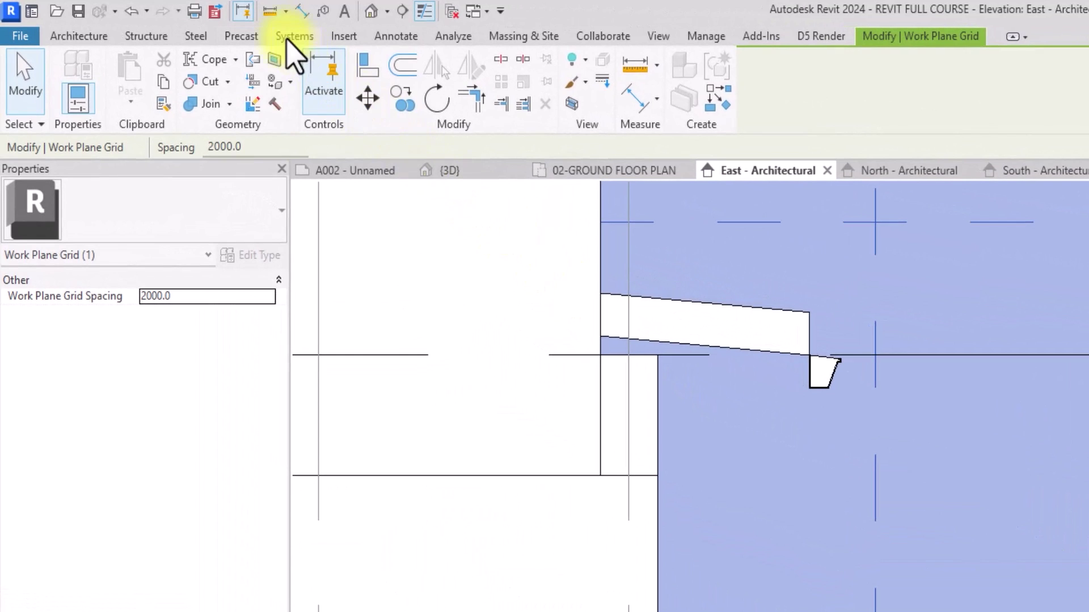
pyautogui.click(233, 29)
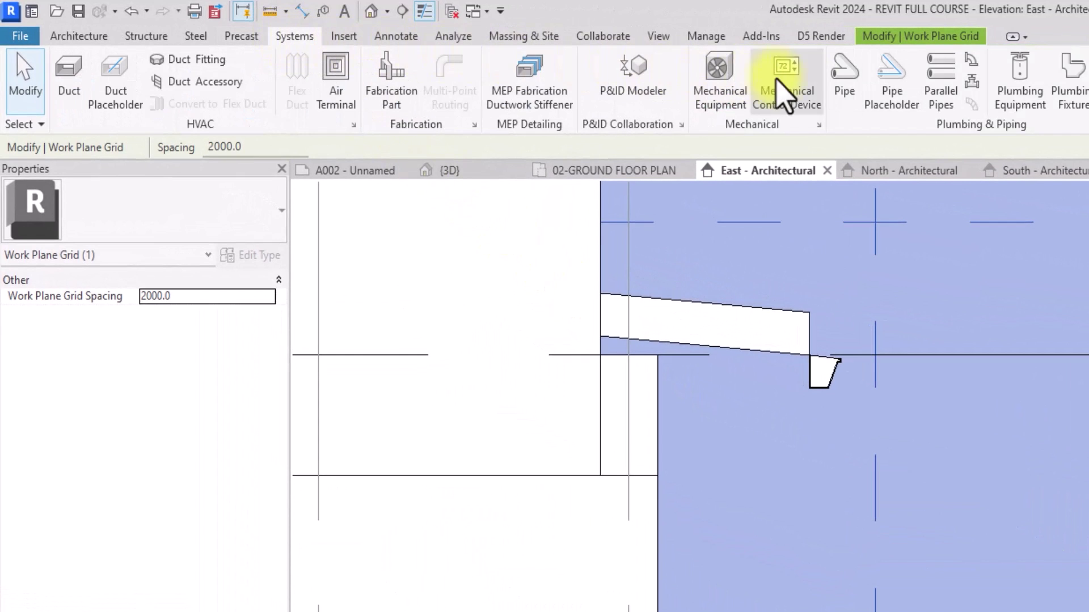
pyautogui.click(845, 86)
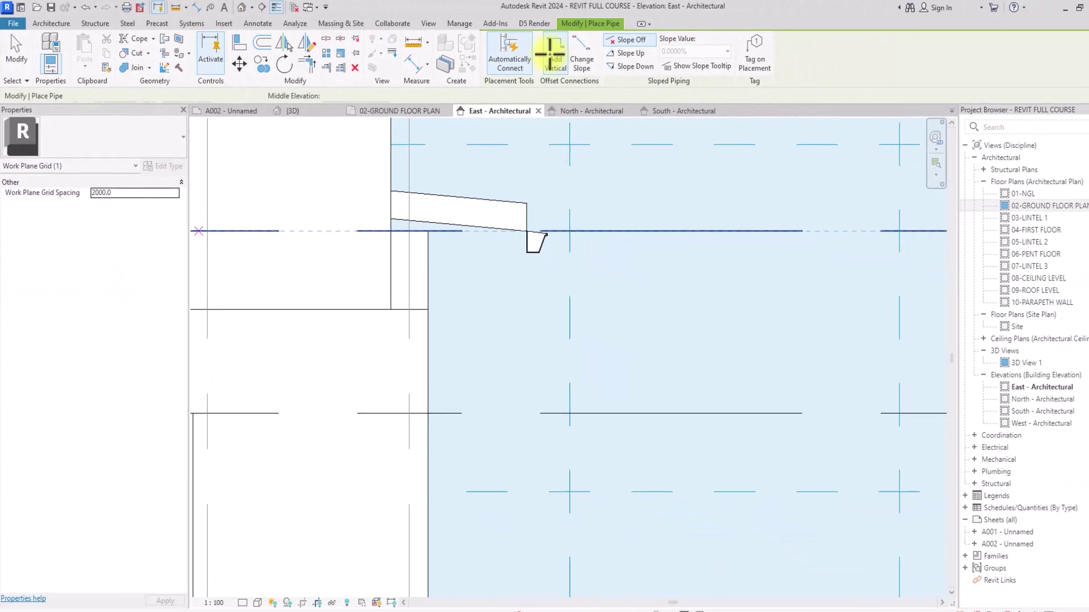
pyautogui.click(162, 163)
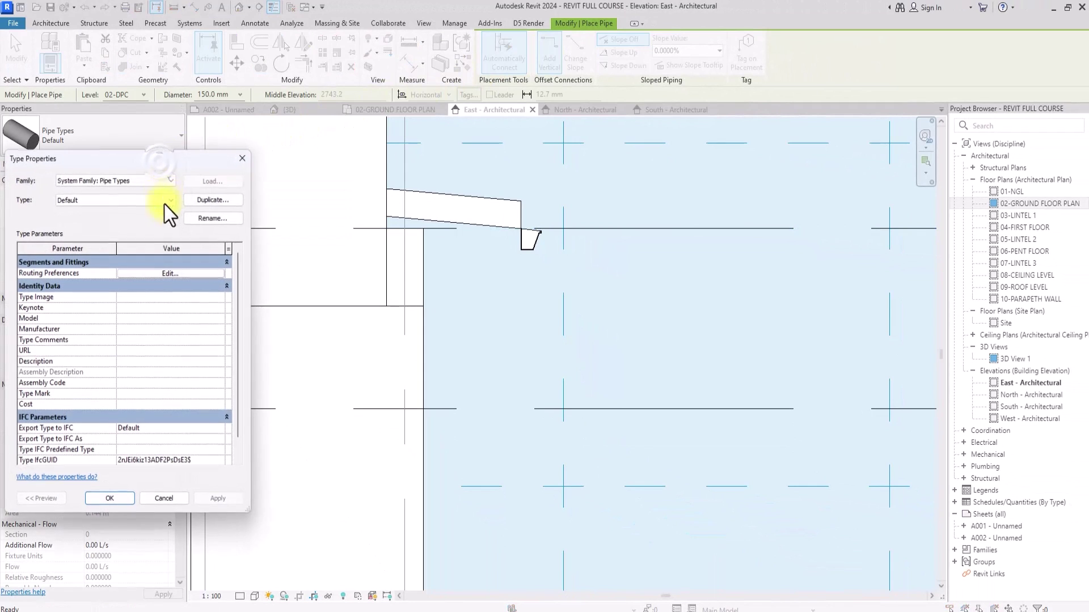
pyautogui.click(171, 274)
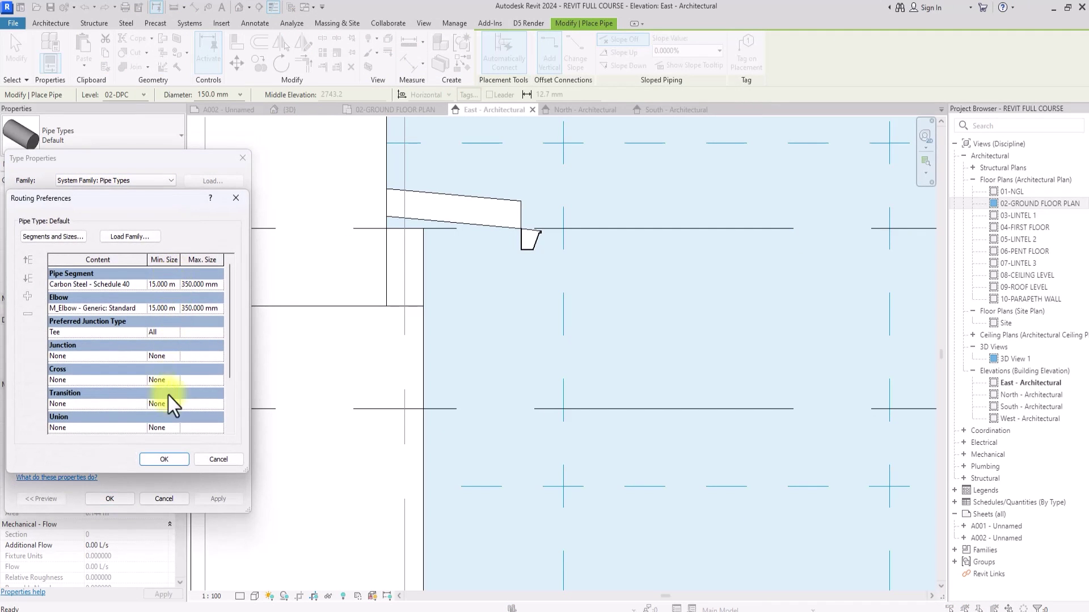
pyautogui.click(166, 458)
pyautogui.click(114, 498)
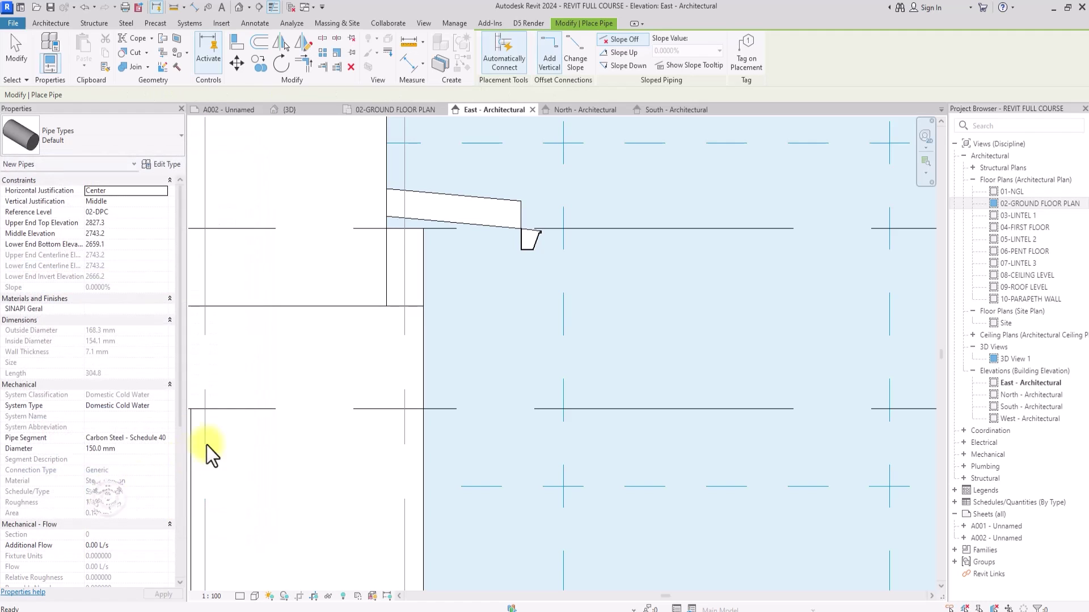
# Step: Draw a 150 mm pipe from beneath the gutter, about 1380 mm straight down and about 740 mm at 45° toward the wall
pyautogui.click(526, 254)
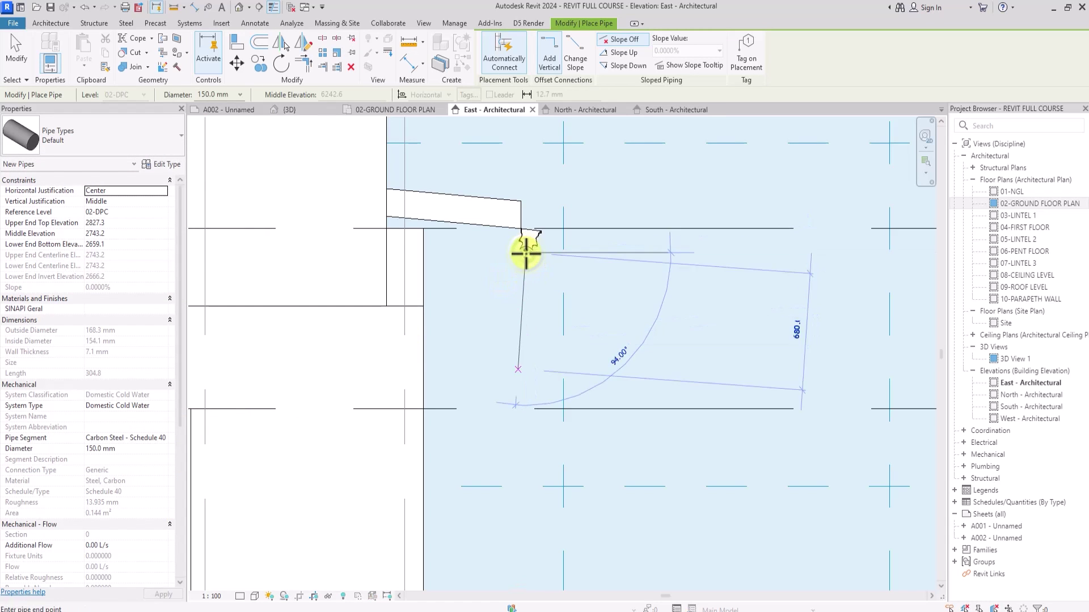
pyautogui.moveTo(523, 243); pyautogui.dragTo(554, 320, button='middle')
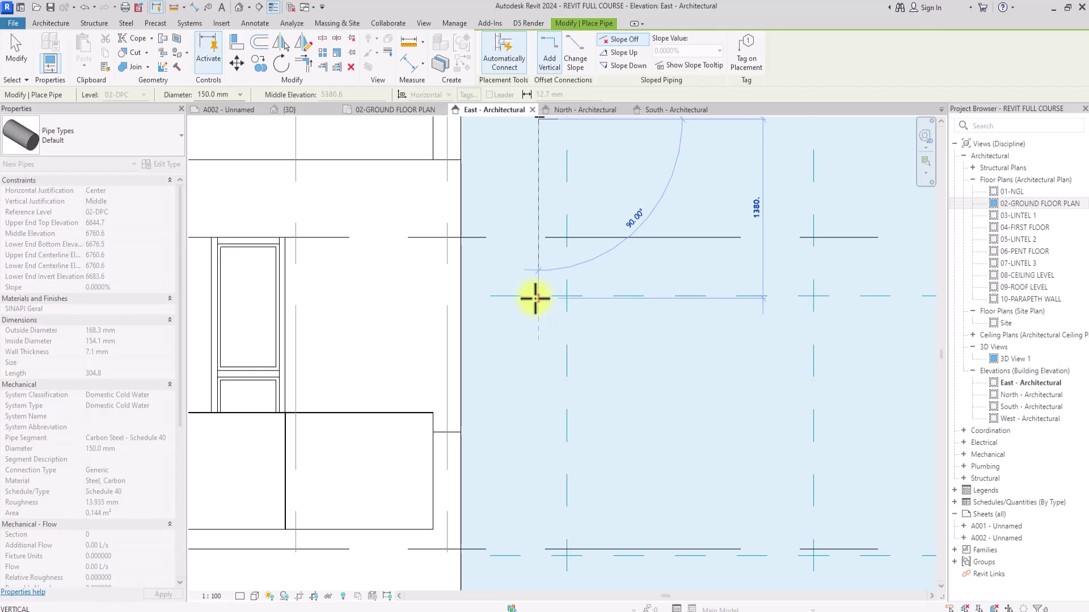
pyautogui.click(534, 298)
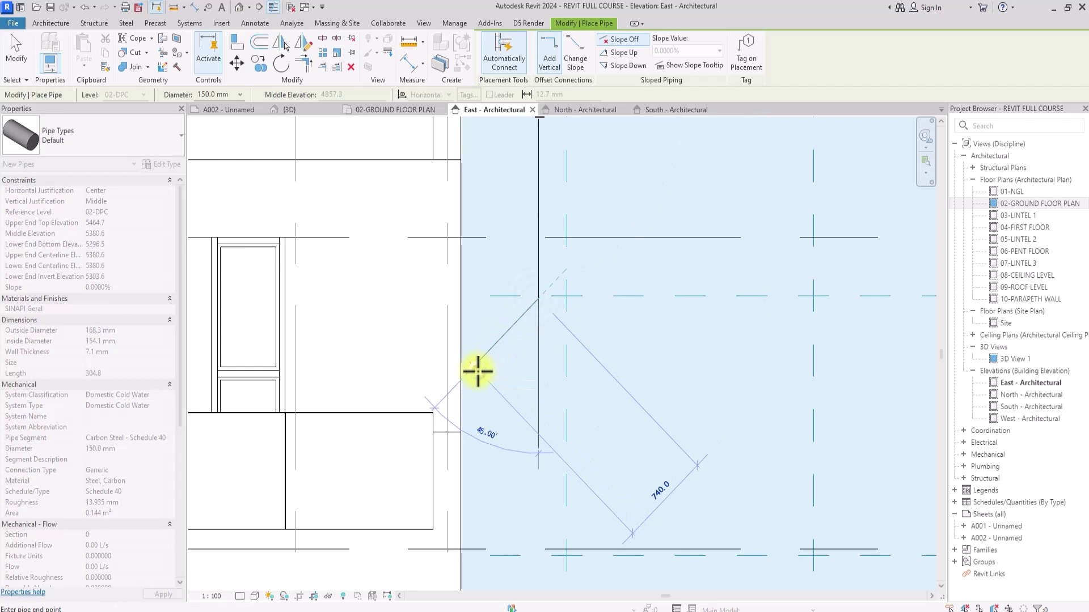
pyautogui.click(478, 371)
# Step: Continue the pipe vertically down the wall to the entrance steps and end it with a horizontal outlet about 300 mm long
pyautogui.scroll(-3, 478, 371)
pyautogui.moveTo(478, 432); pyautogui.dragTo(503, 243, button='middle')
pyautogui.scroll(-1, 497, 243)
pyautogui.moveTo(503, 432); pyautogui.dragTo(485, 325, button='middle')
pyautogui.scroll(2, 486, 325)
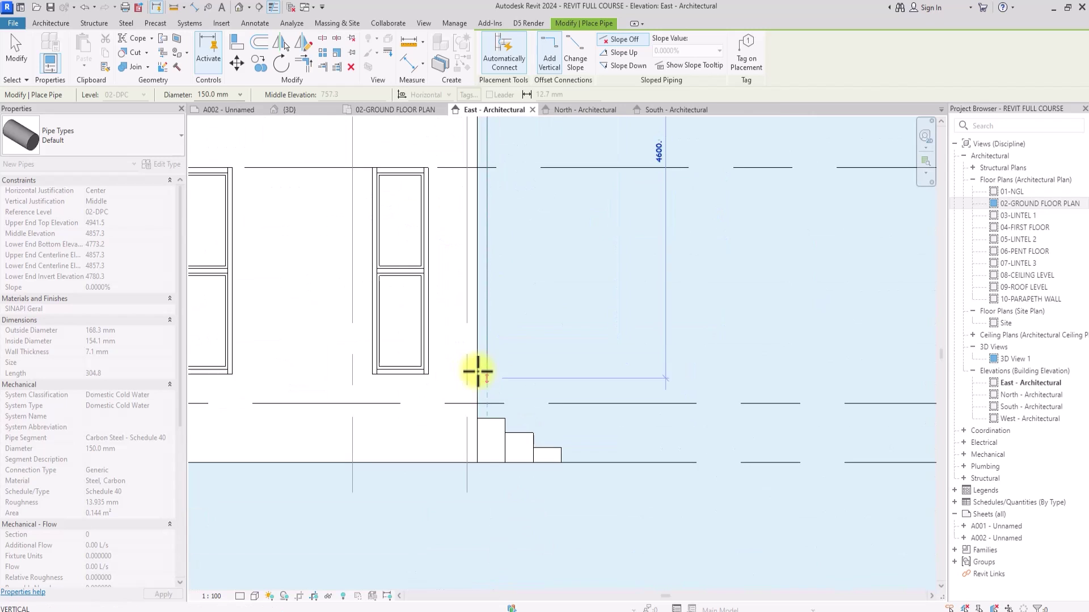
pyautogui.click(488, 445)
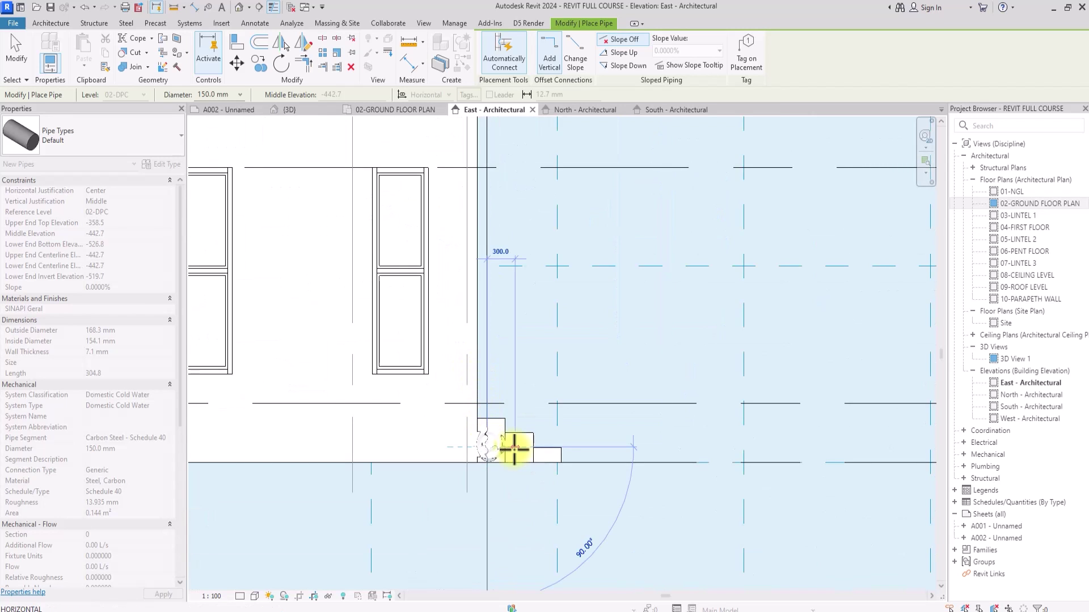
pyautogui.scroll(2, 515, 444)
pyautogui.scroll(-4, 515, 450)
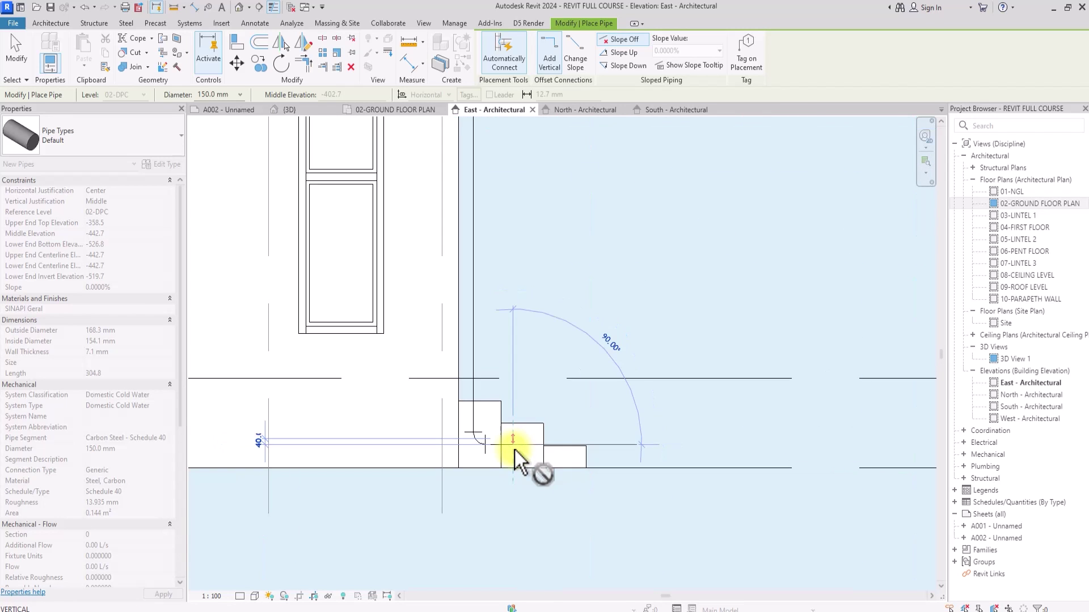
pyautogui.press('Escape')
pyautogui.press('Escape')
# Step: Set the East elevation's detail level to Fine
pyautogui.scroll(5, 513, 451)
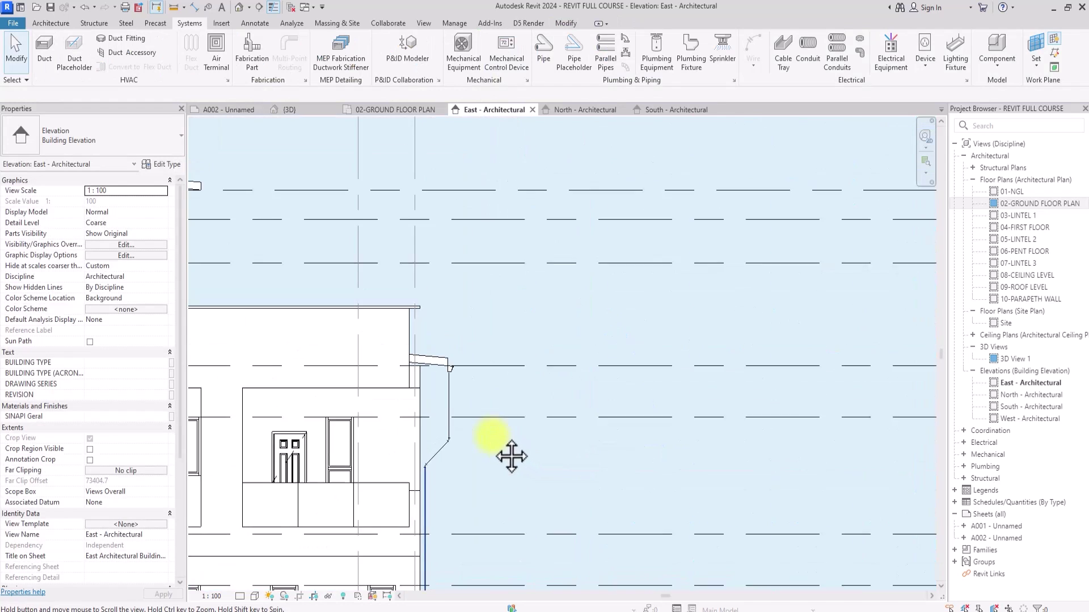
pyautogui.click(452, 370)
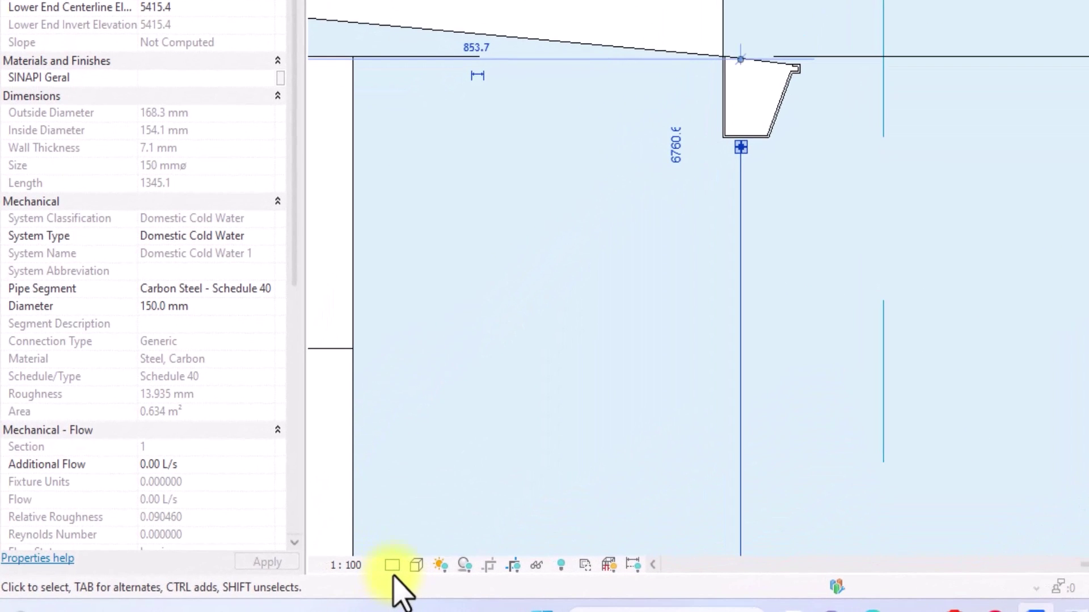
pyautogui.scroll(-2, 684, 106)
pyautogui.moveTo(605, 422); pyautogui.dragTo(700, 123, button='middle')
pyautogui.scroll(-2, 700, 123)
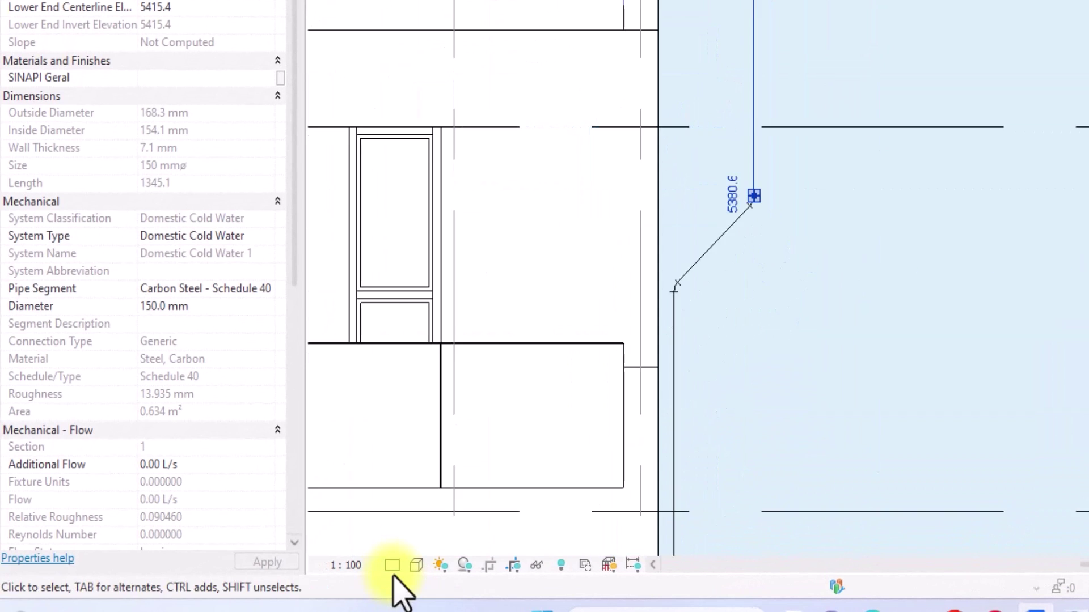
pyautogui.scroll(-2, 683, 400)
pyautogui.moveTo(683, 399); pyautogui.dragTo(709, 201, button='middle')
pyautogui.moveTo(630, 499); pyautogui.dragTo(697, 167, button='middle')
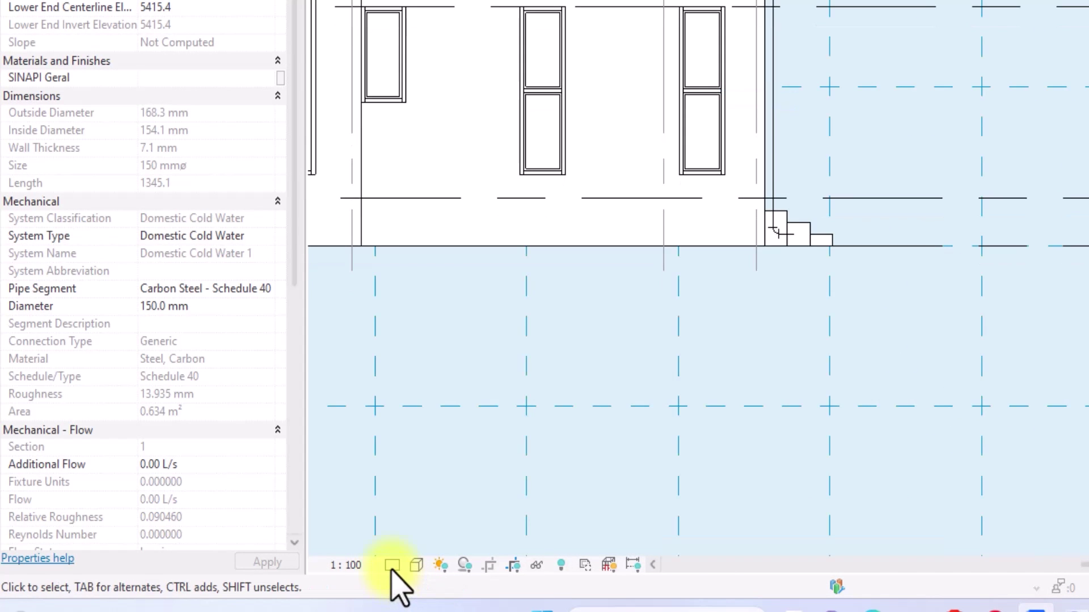
pyautogui.click(392, 565)
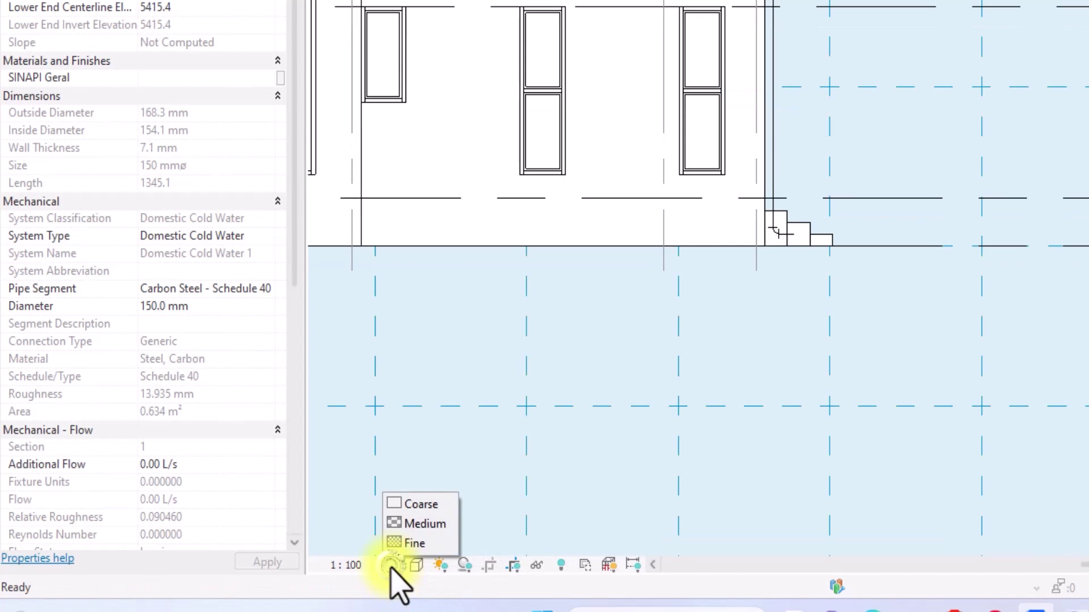
pyautogui.click(409, 542)
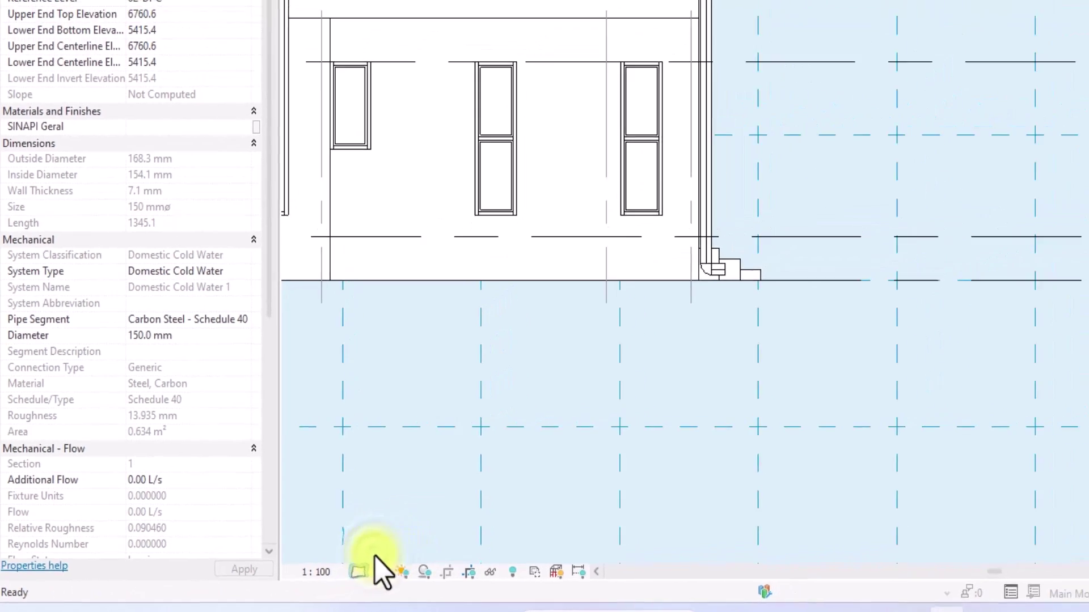
pyautogui.press('Escape')
# Step: Select all four straight pipe segments of the drain run and set their diameter to 100 mm
pyautogui.moveTo(425, 160); pyautogui.dragTo(367, 386, button='middle')
pyautogui.scroll(8, 448, 217)
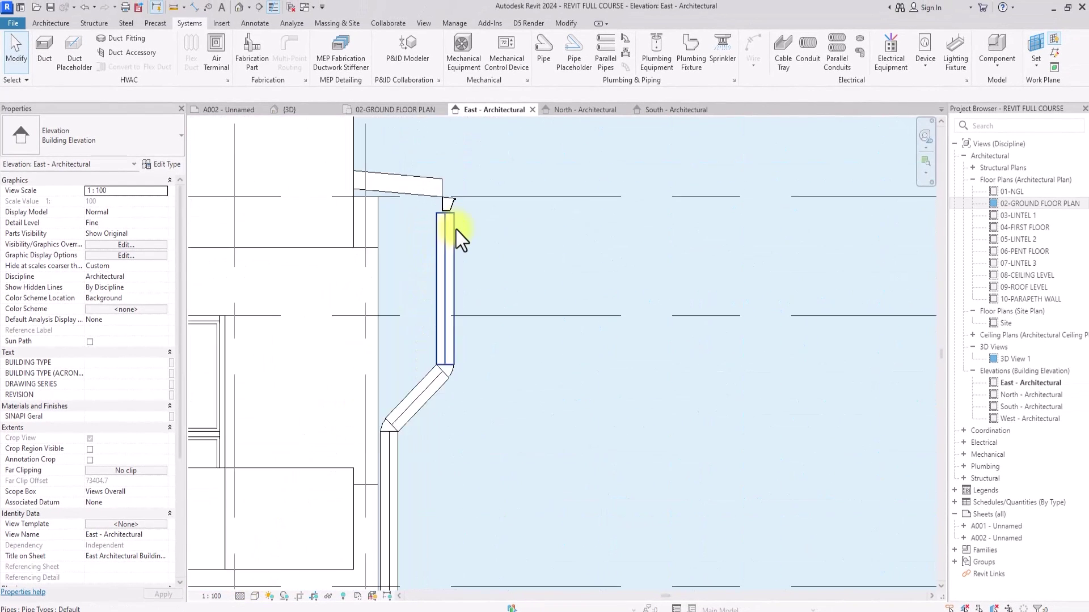
pyautogui.scroll(-5, 453, 230)
pyautogui.moveTo(450, 250); pyautogui.dragTo(458, 191, button='middle')
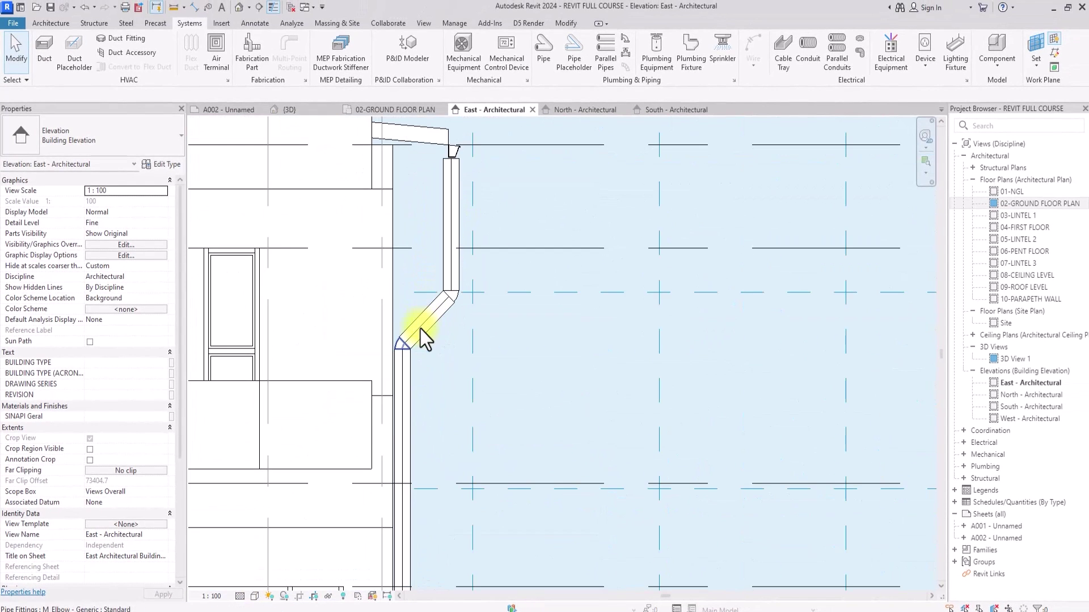
pyautogui.click(420, 329)
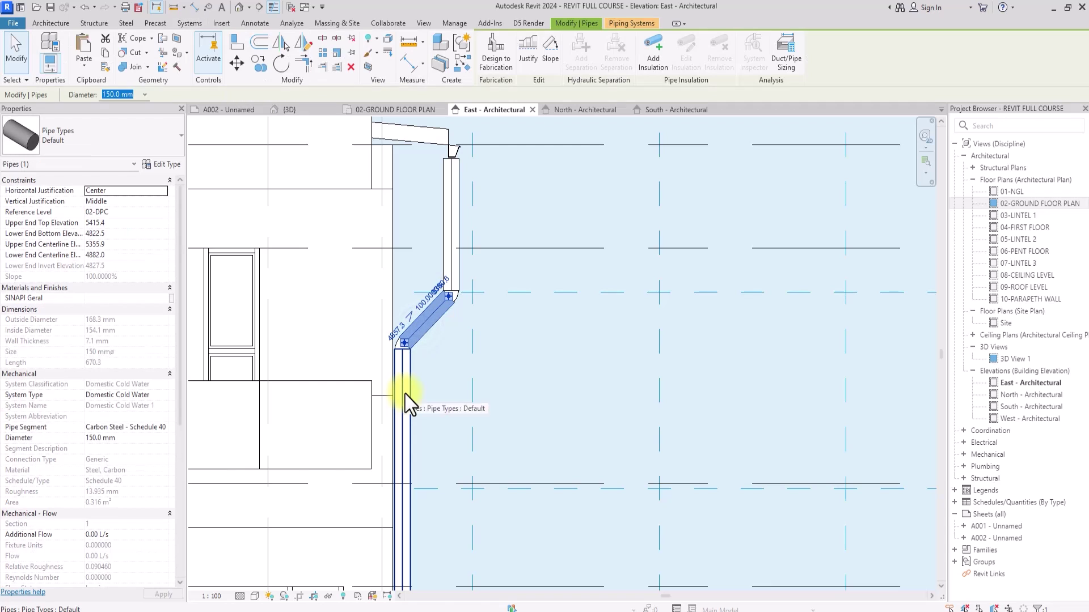
pyautogui.keyDown('ctrl'); pyautogui.click(405, 391); pyautogui.keyUp('ctrl')
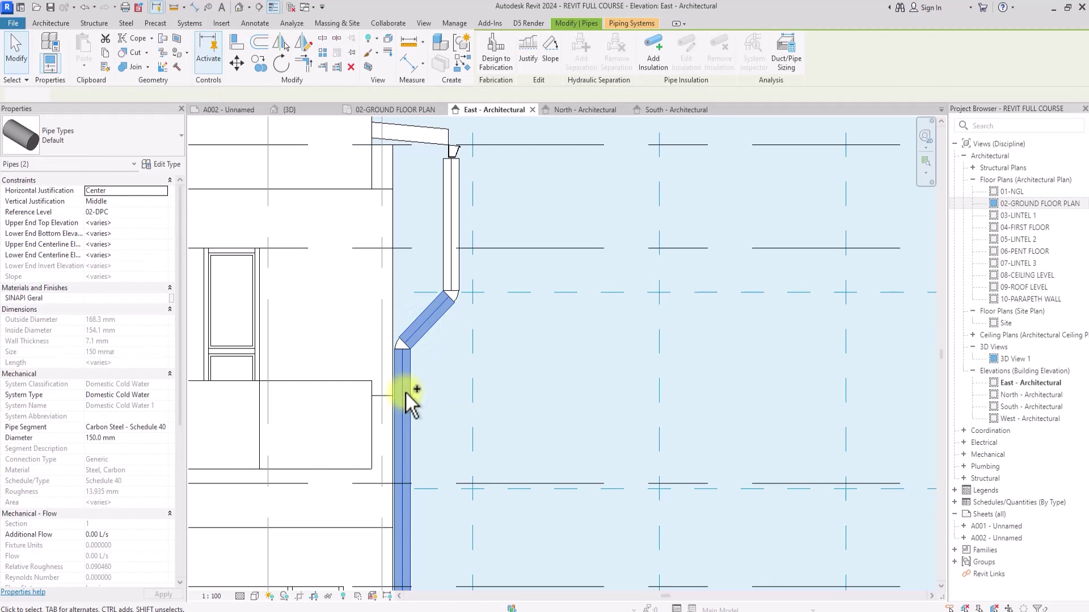
pyautogui.scroll(3, 417, 283)
pyautogui.keyDown('ctrl'); pyautogui.click(445, 144); pyautogui.keyUp('ctrl')
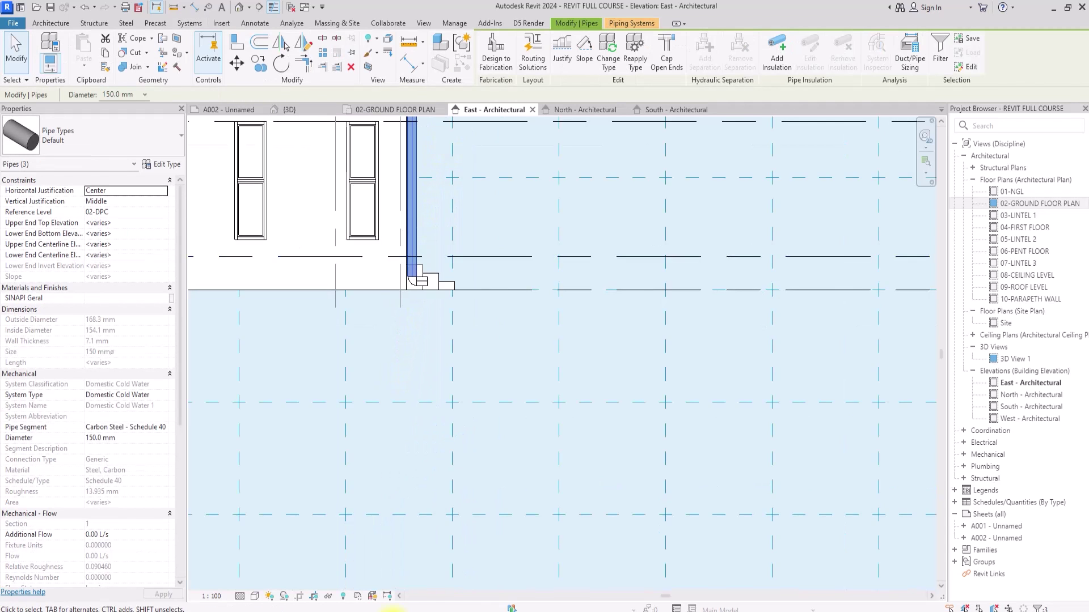
pyautogui.scroll(6, 422, 272)
pyautogui.keyDown('ctrl'); pyautogui.click(425, 306); pyautogui.keyUp('ctrl')
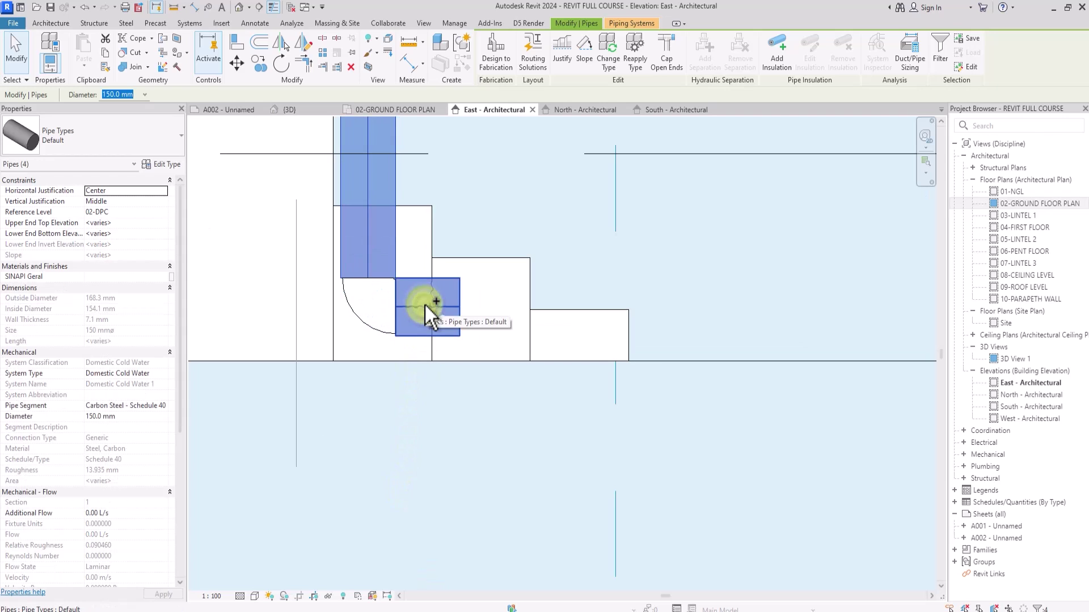
pyautogui.click(132, 418)
pyautogui.click(141, 403)
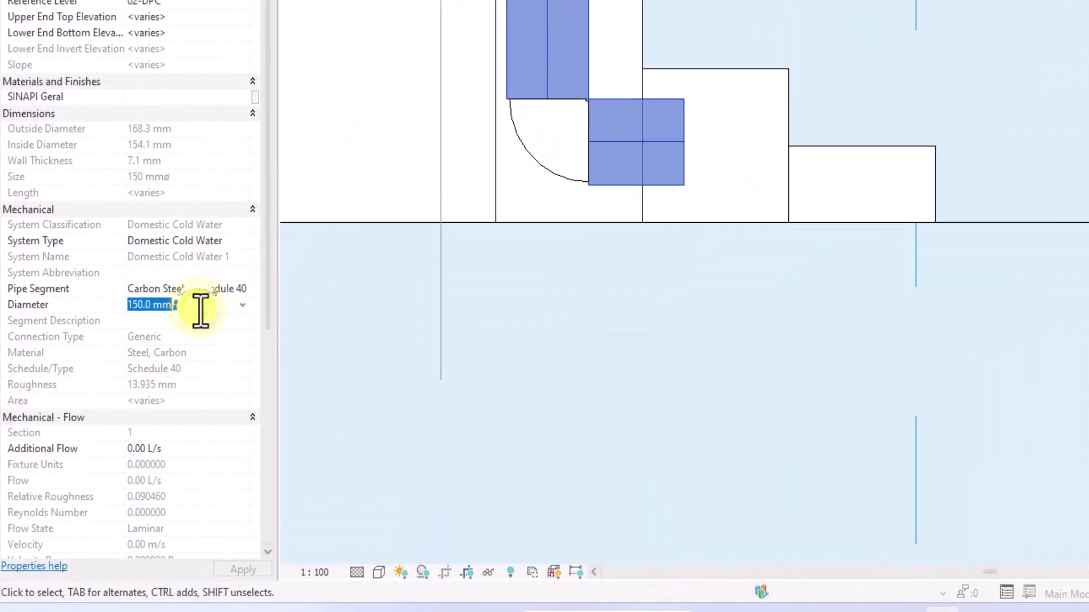
pyautogui.write('100')
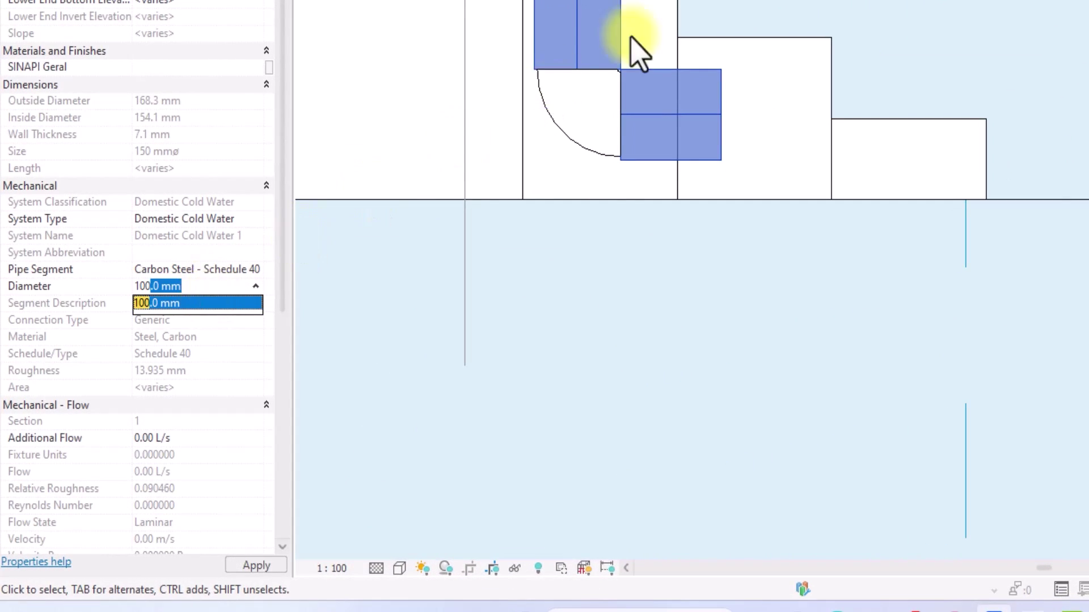
pyautogui.press('Return')
pyautogui.scroll(1, 692, 46)
pyautogui.moveTo(693, 46); pyautogui.dragTo(713, 44, button='middle')
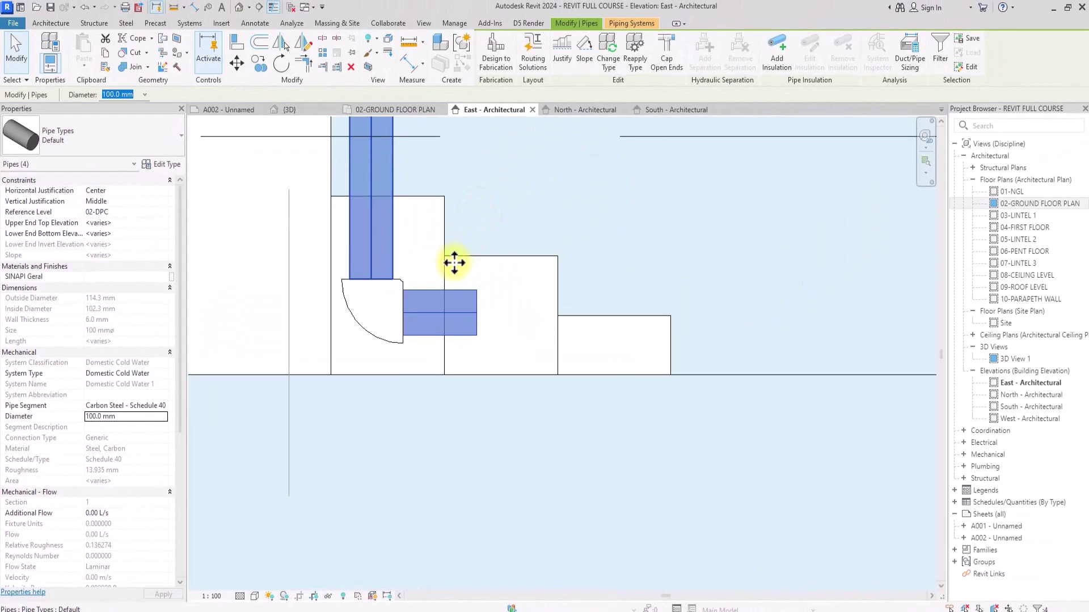
# Step: Select the three elbows of the drain pipe and set their nominal radius to 50 mm
pyautogui.moveTo(455, 262); pyautogui.dragTo(451, 351, button='middle')
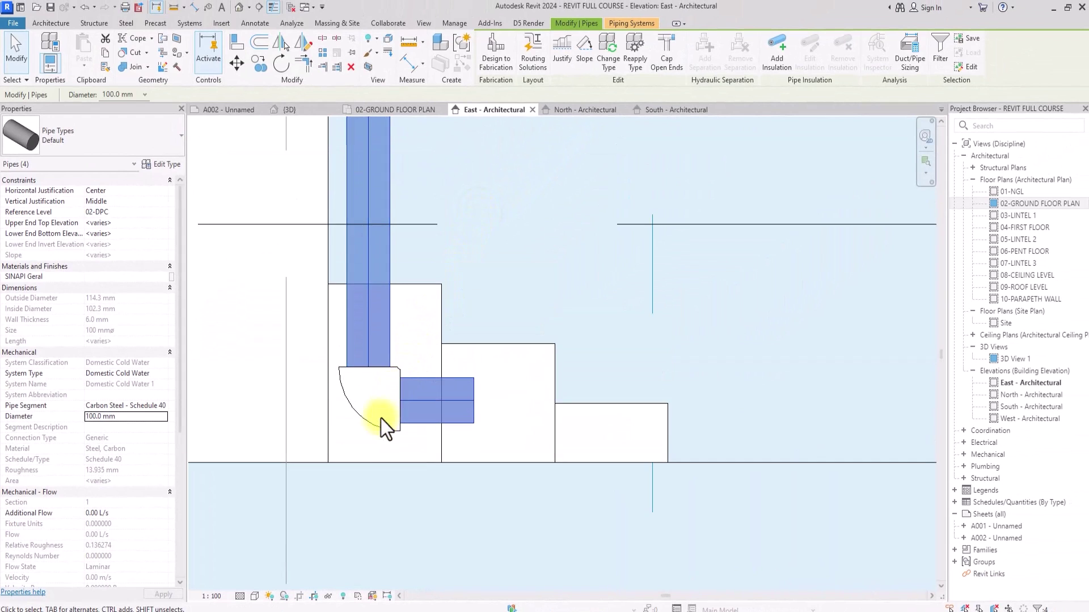
pyautogui.click(376, 429)
pyautogui.scroll(3, 376, 429)
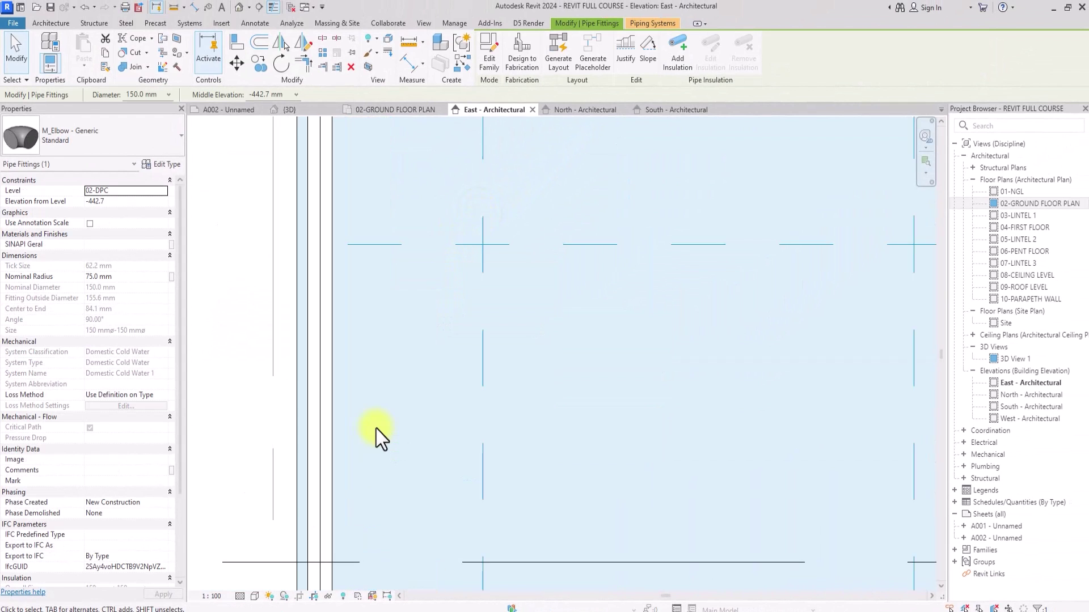
pyautogui.scroll(-3, 376, 431)
pyautogui.scroll(2, 377, 432)
pyautogui.moveTo(377, 433); pyautogui.dragTo(395, 499, button='middle')
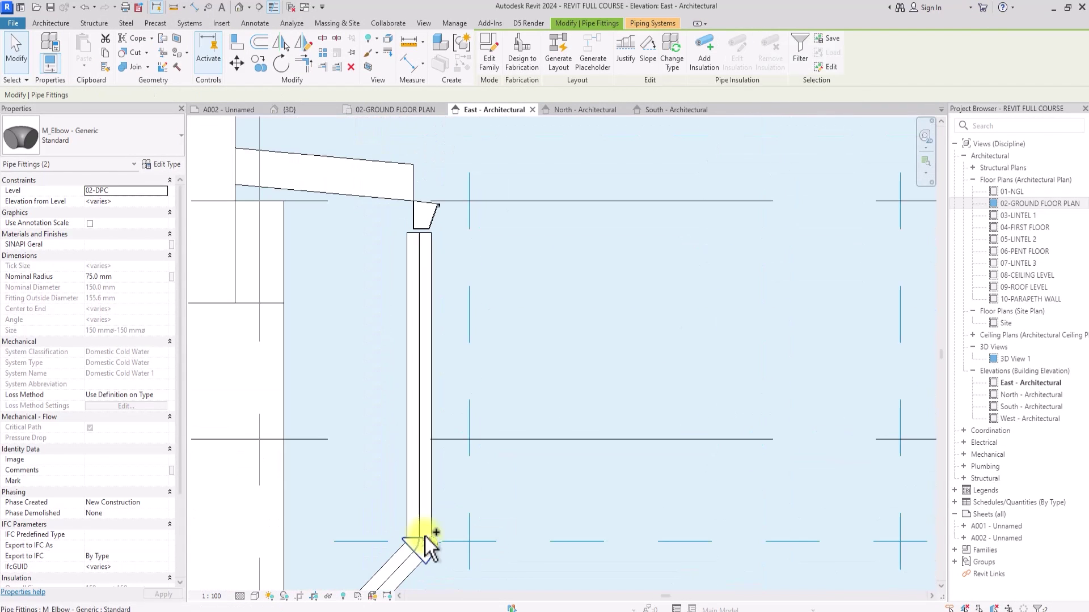
pyautogui.keyDown('ctrl'); pyautogui.click(422, 539); pyautogui.keyUp('ctrl')
pyautogui.click(132, 276)
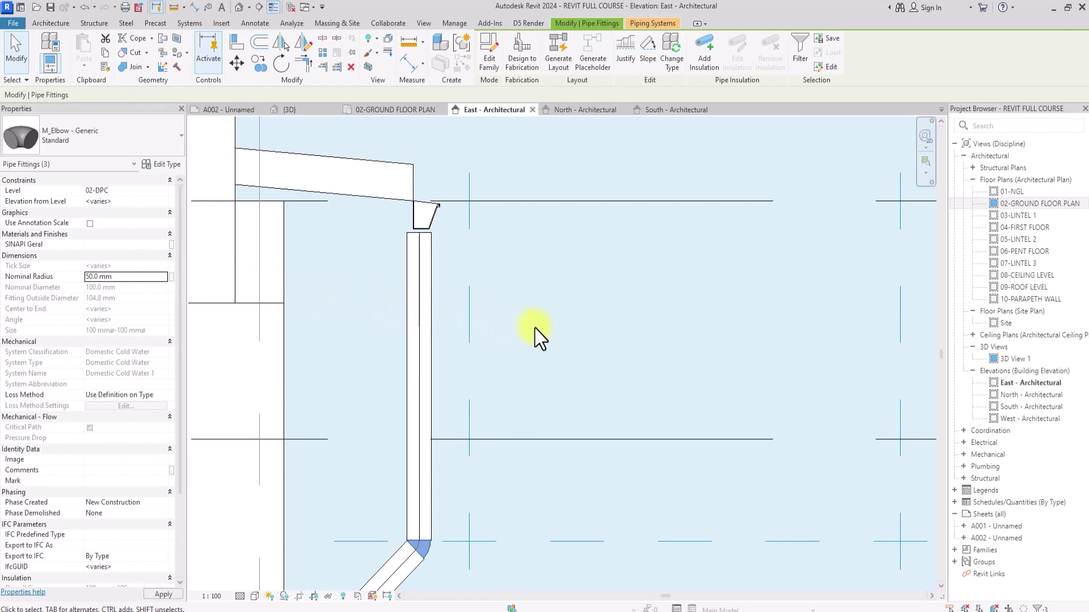
pyautogui.click(536, 329)
pyautogui.scroll(-2, 516, 308)
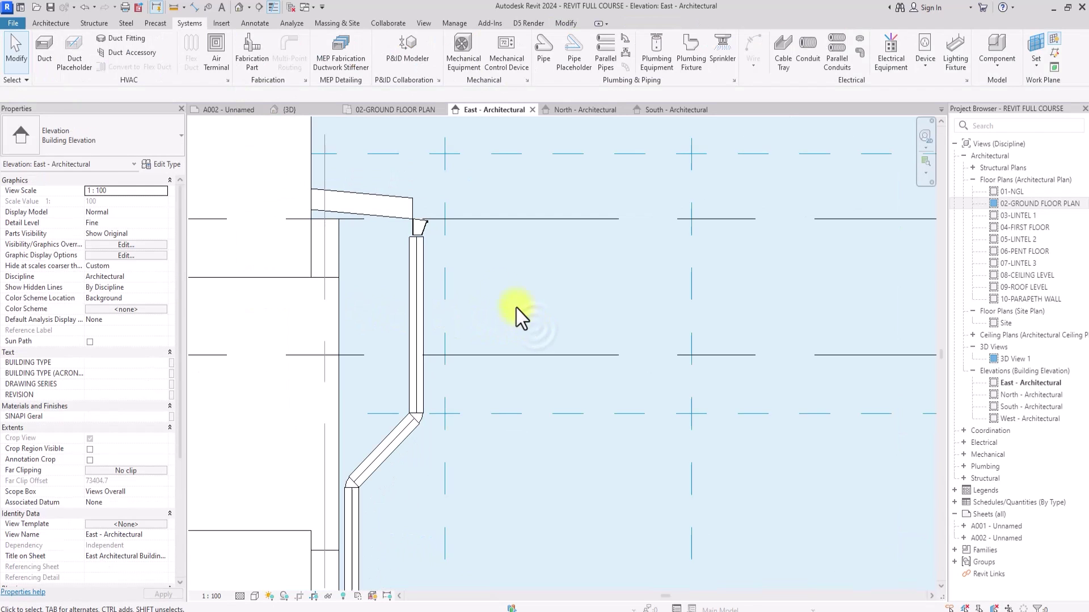
# Step: Open the default 3D view and examine where the drain pipe stands relative to the gutter and the house
pyautogui.click(240, 7)
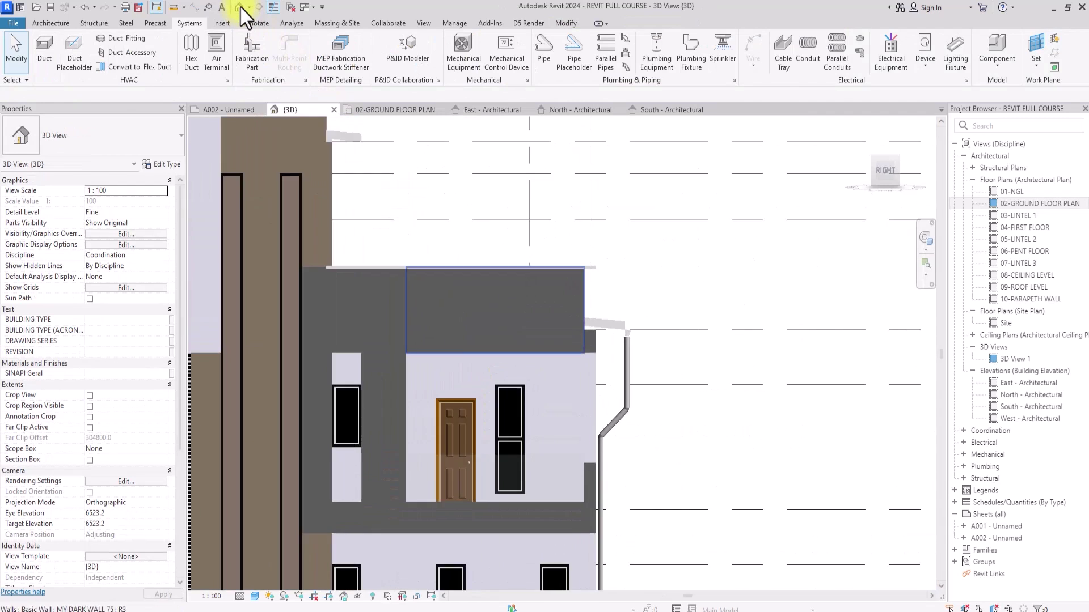
pyautogui.scroll(2, 584, 338)
pyautogui.moveTo(584, 338); pyautogui.dragTo(457, 229, button='middle')
pyautogui.moveTo(871, 190); pyautogui.dragTo(823, 195)
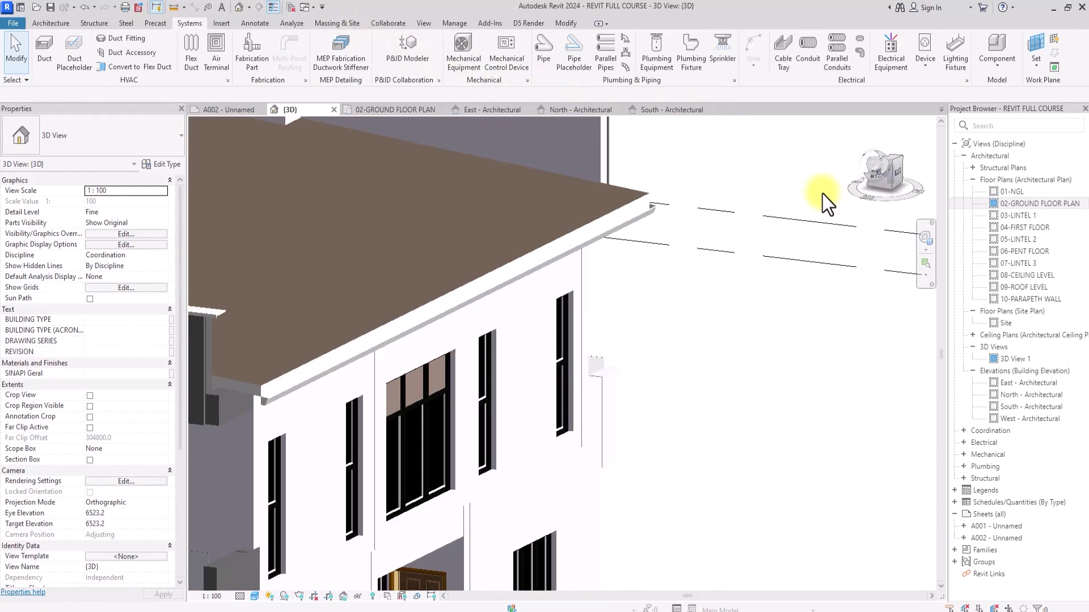
pyautogui.moveTo(459, 489); pyautogui.dragTo(471, 389, button='middle')
pyautogui.scroll(-2, 471, 389)
pyautogui.moveTo(582, 245); pyautogui.dragTo(605, 214, button='middle')
pyautogui.moveTo(534, 404); pyautogui.dragTo(698, 224, button='middle')
pyautogui.scroll(-2, 489, 324)
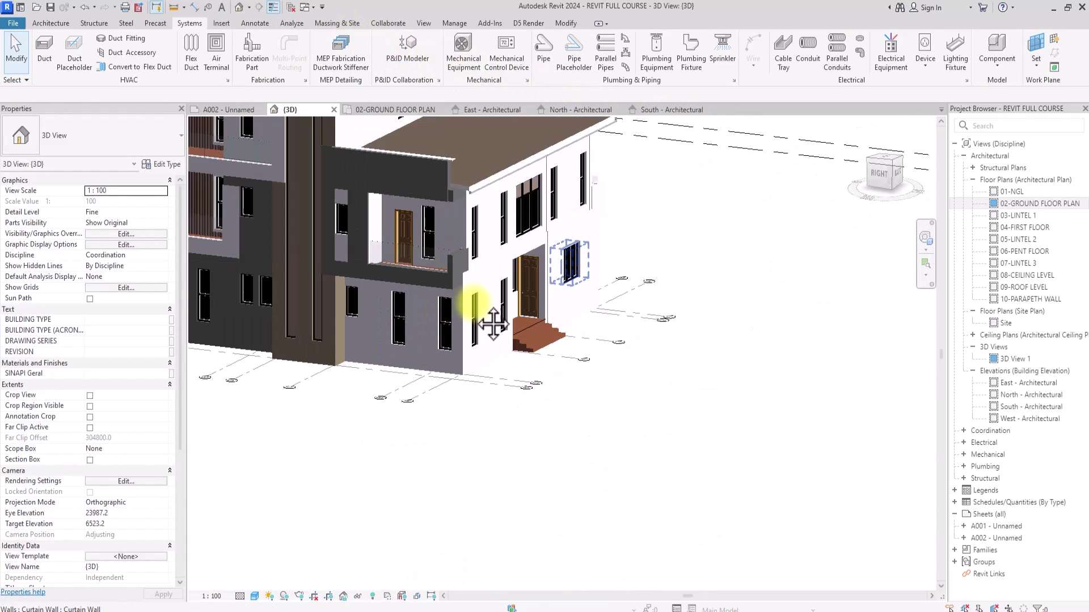
pyautogui.moveTo(493, 323); pyautogui.dragTo(369, 505, button='middle')
pyautogui.moveTo(226, 536); pyautogui.dragTo(484, 302, button='middle')
pyautogui.scroll(-2, 485, 302)
pyautogui.scroll(2, 484, 301)
pyautogui.scroll(5, 428, 271)
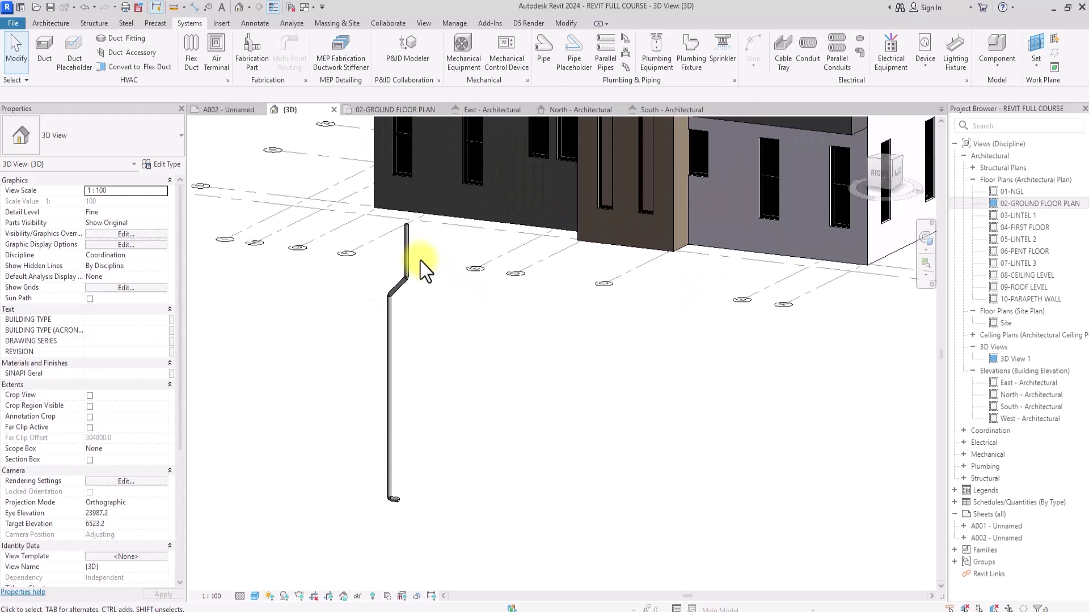
# Step: Move the whole drain pipe run horizontally by its upper endpoint to beneath the rear gutter, between the two upper-floor windows beyond the entrance door
pyautogui.moveTo(420, 261); pyautogui.dragTo(365, 559)
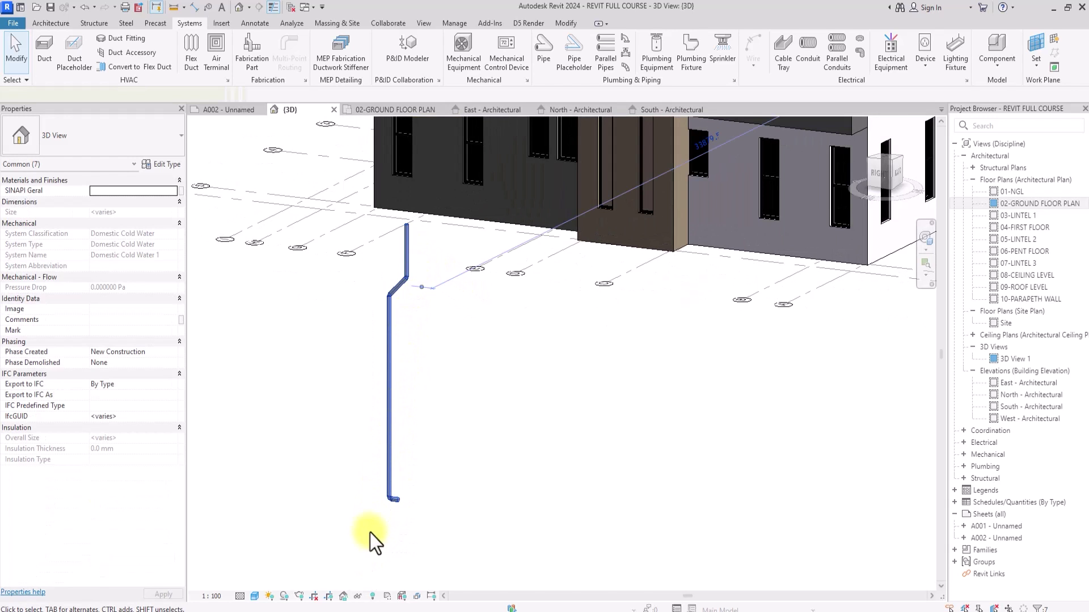
pyautogui.scroll(-1, 369, 533)
pyautogui.moveTo(370, 533); pyautogui.dragTo(295, 511, button='middle')
pyautogui.click(897, 173)
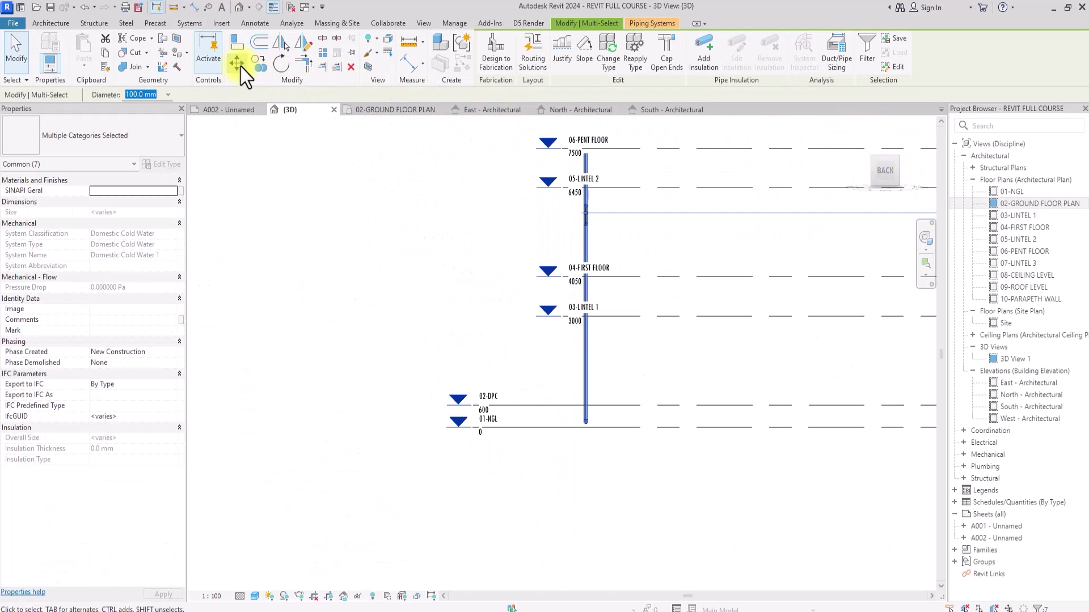
pyautogui.click(238, 65)
pyautogui.scroll(4, 398, 171)
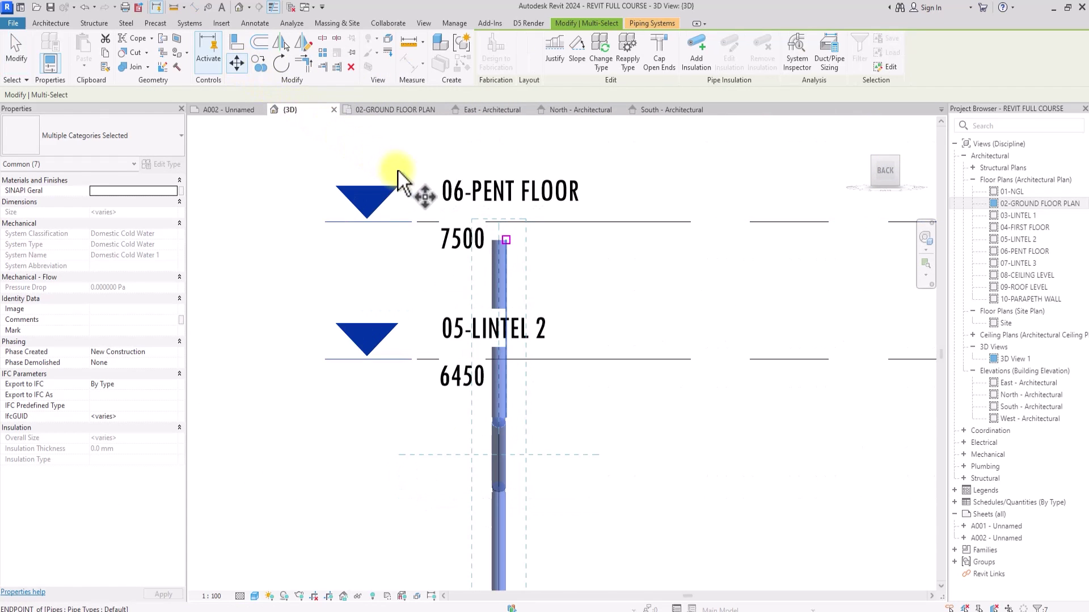
pyautogui.click(504, 239)
pyautogui.scroll(-7, 501, 239)
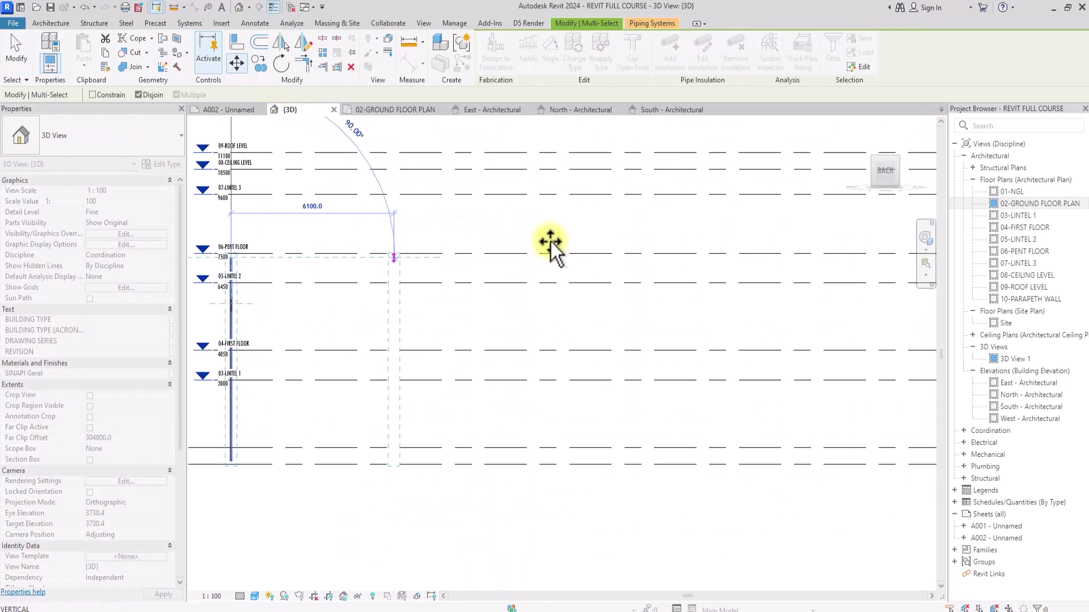
pyautogui.scroll(5, 792, 247)
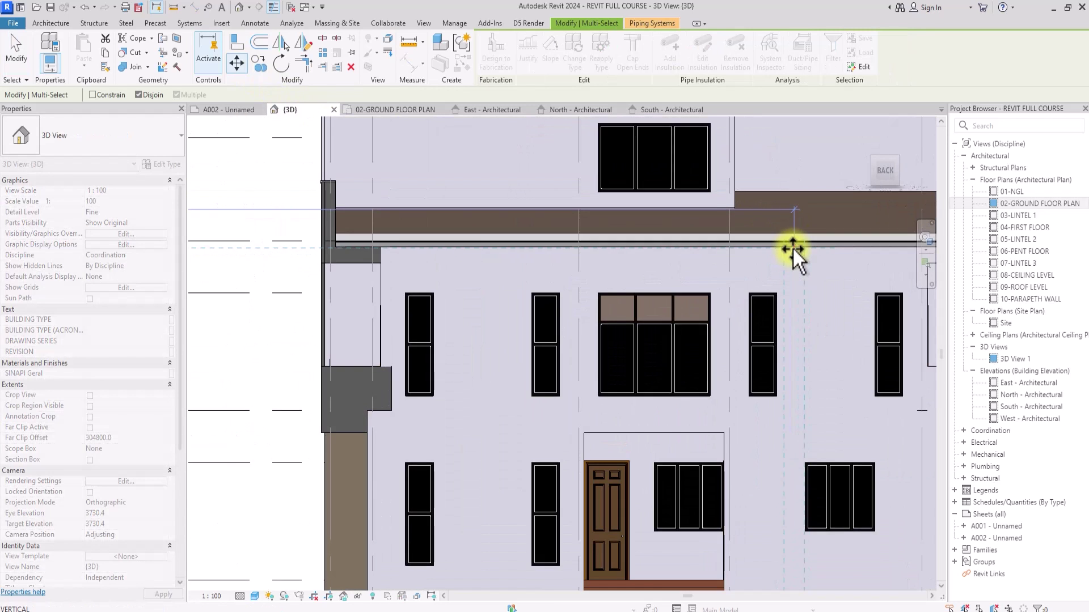
pyautogui.scroll(2, 792, 247)
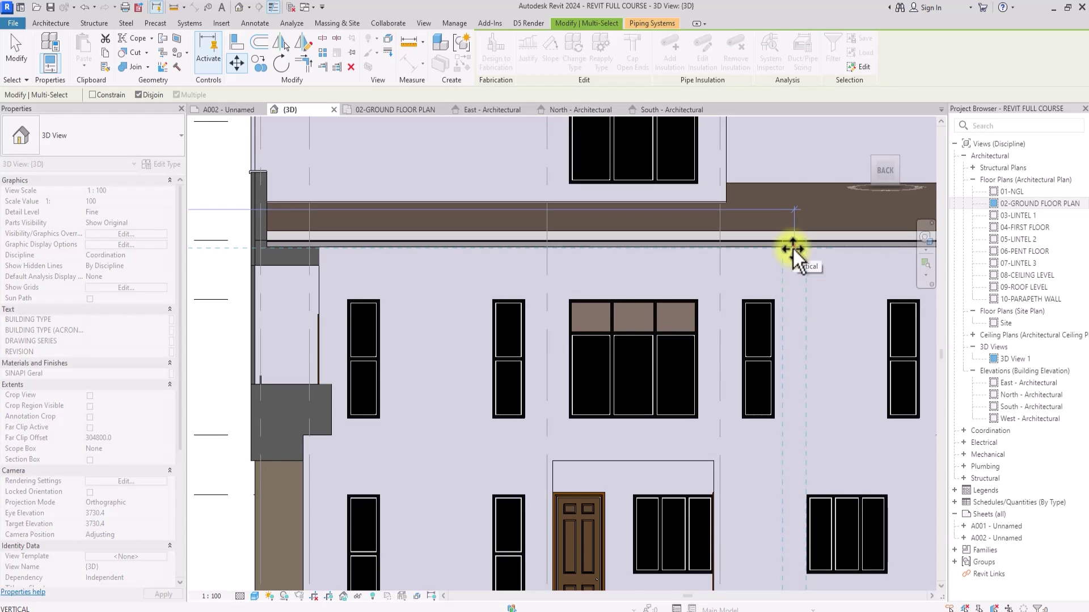
pyautogui.click(792, 246)
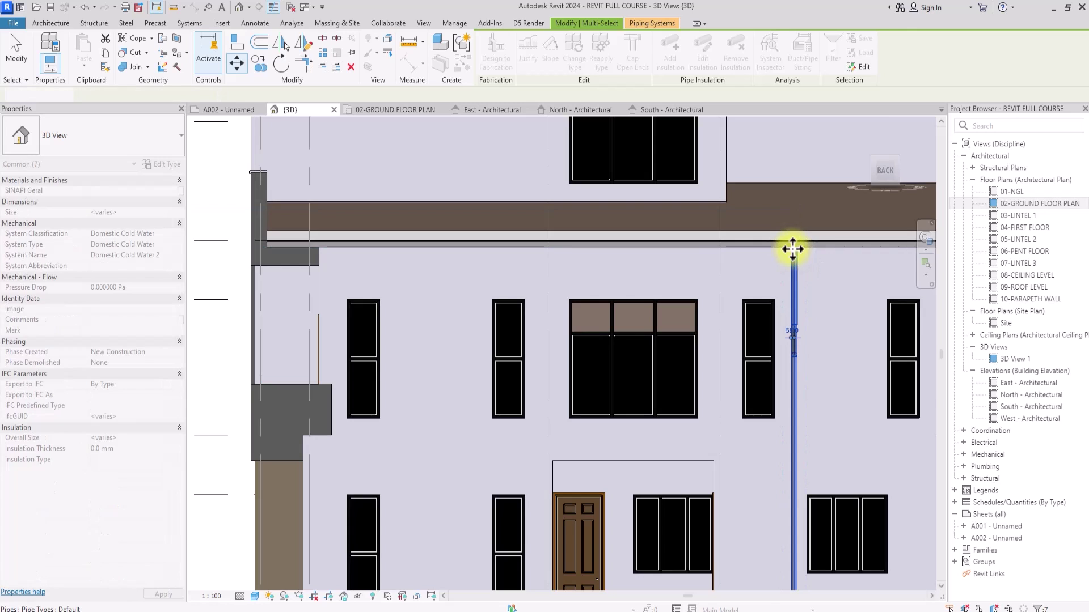
# Step: Examine in 3D how the moved drain pipe meets the gutter and runs down the rear wall, and clear the pipe selection
pyautogui.scroll(-5, 792, 250)
pyautogui.moveTo(875, 175); pyautogui.dragTo(291, 219)
pyautogui.scroll(6, 285, 205)
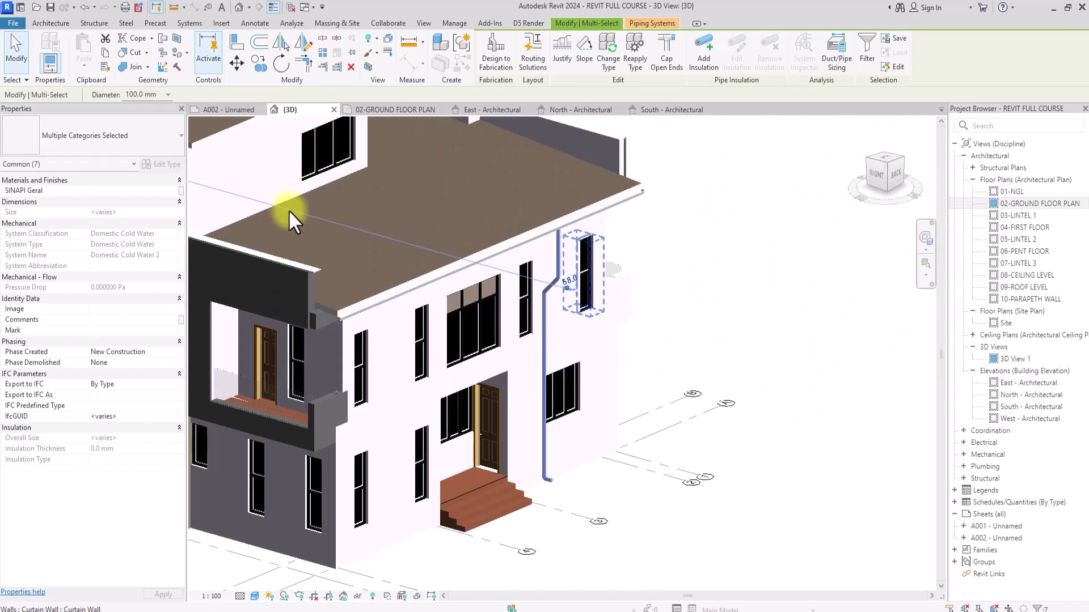
pyautogui.scroll(4, 288, 210)
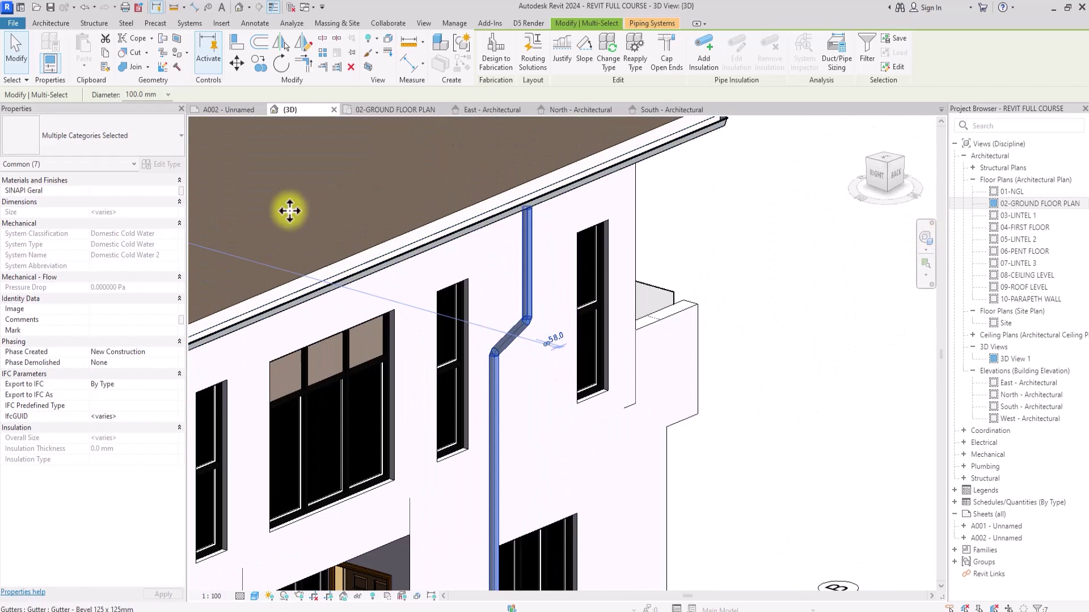
pyautogui.scroll(-5, 288, 210)
pyautogui.click(740, 224)
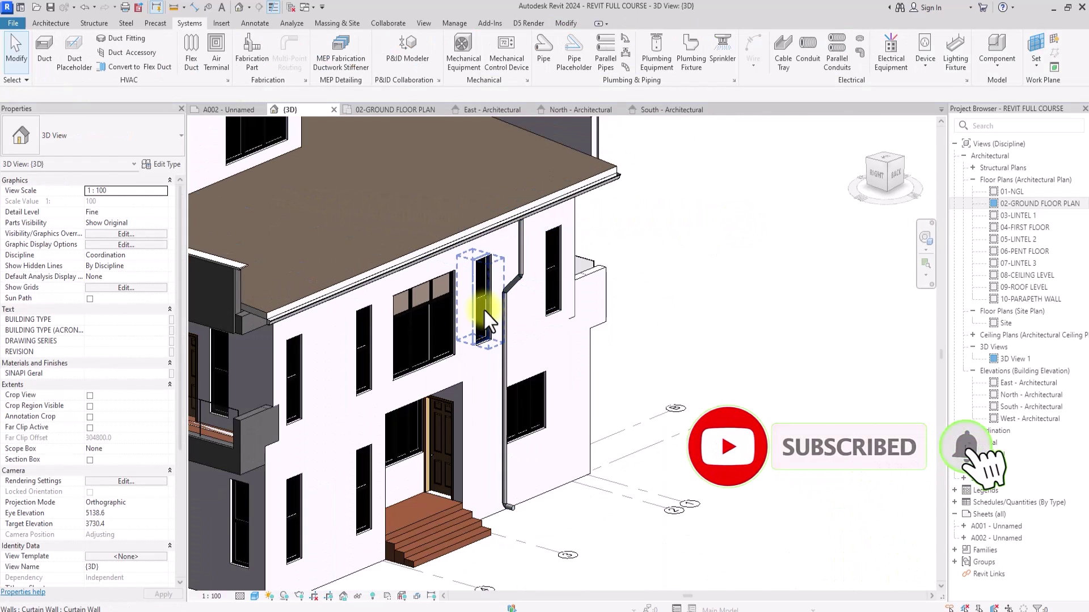
pyautogui.press('Tab')
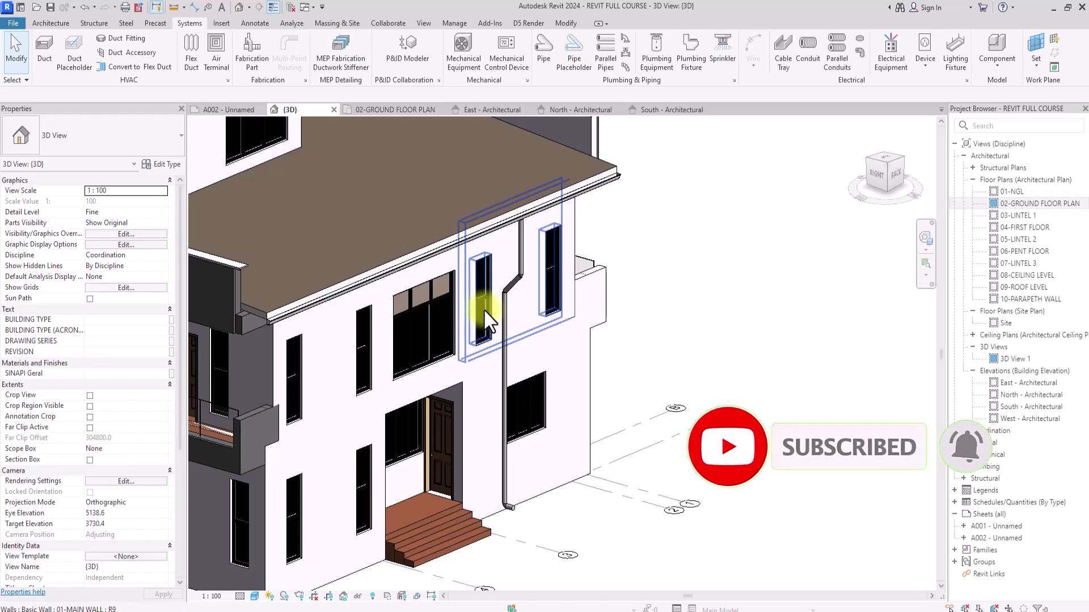